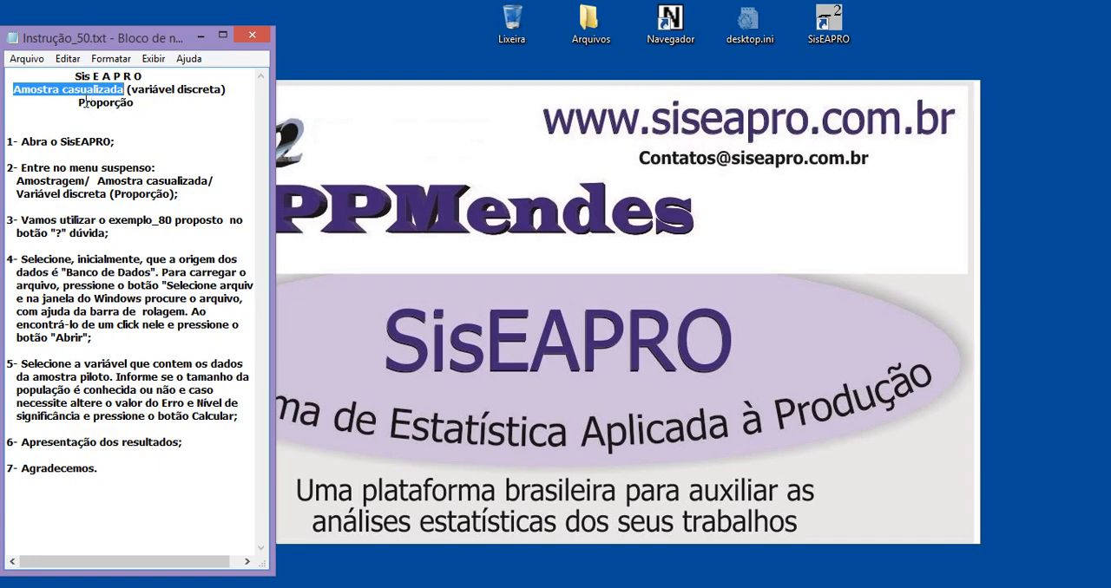
Open SisEAPRO from the desktop, following the first instruction in the notes.
{"action": "left_click_drag", "start_coordinate": [80, 102], "coordinate": [129, 103]}
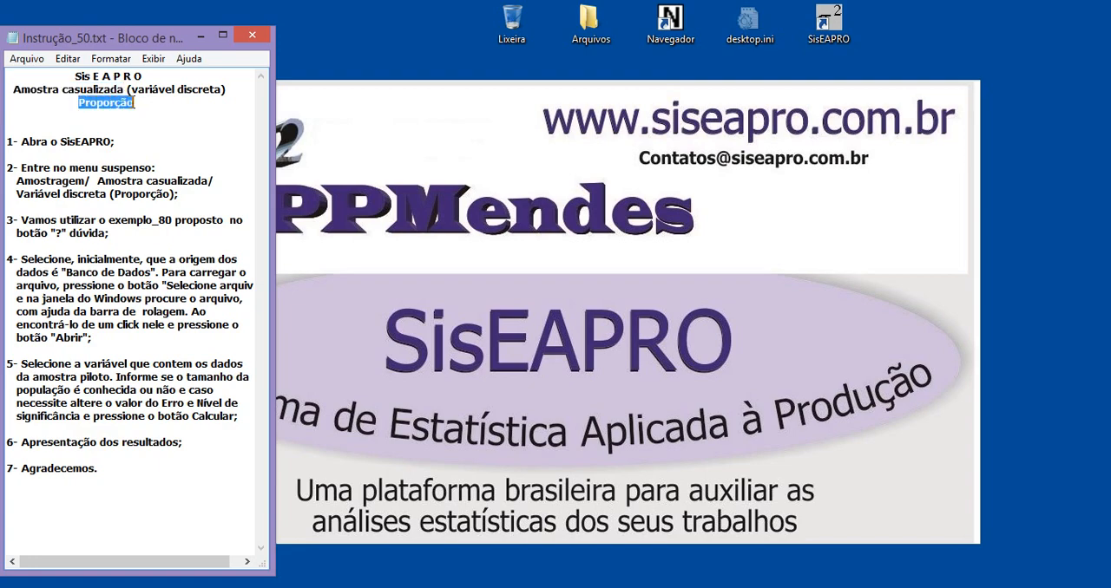
{"action": "left_click", "coordinate": [130, 145]}
{"action": "left_click_drag", "start_coordinate": [59, 140], "coordinate": [106, 141]}
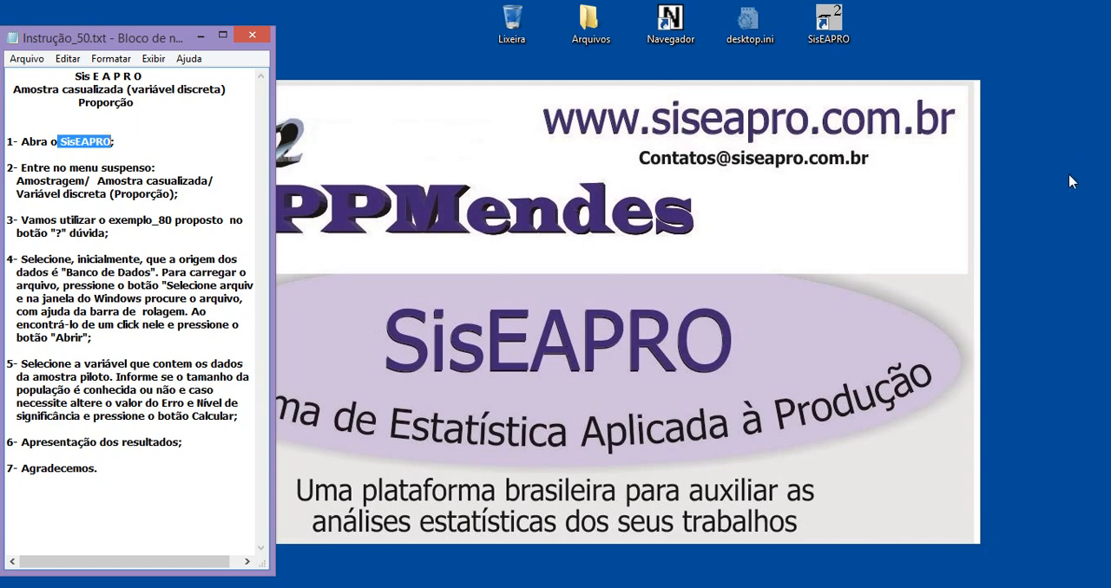
{"action": "double_click", "coordinate": [833, 31]}
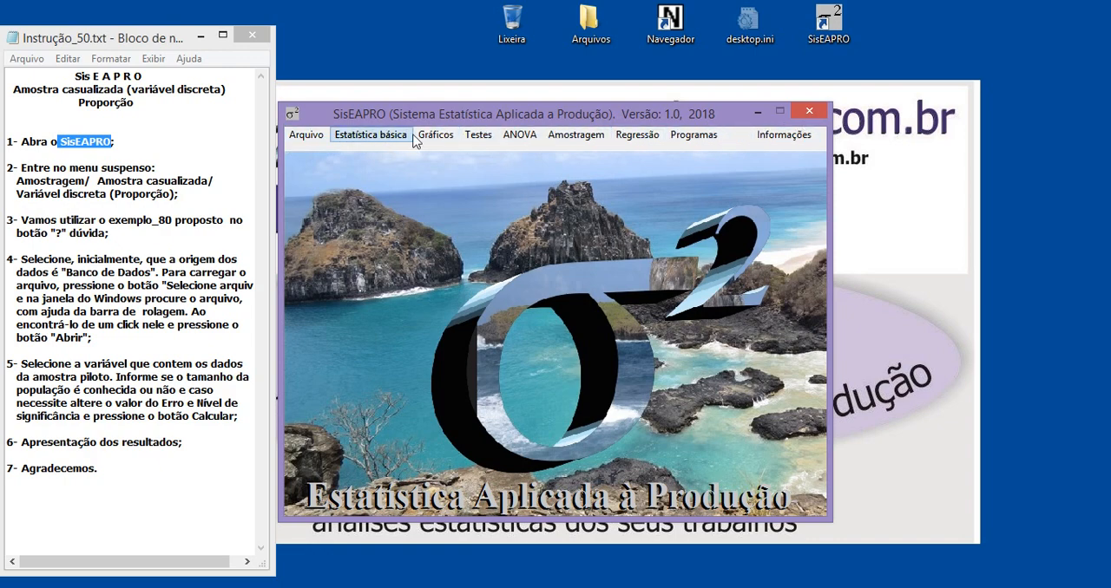
{"action": "left_click", "coordinate": [307, 136]}
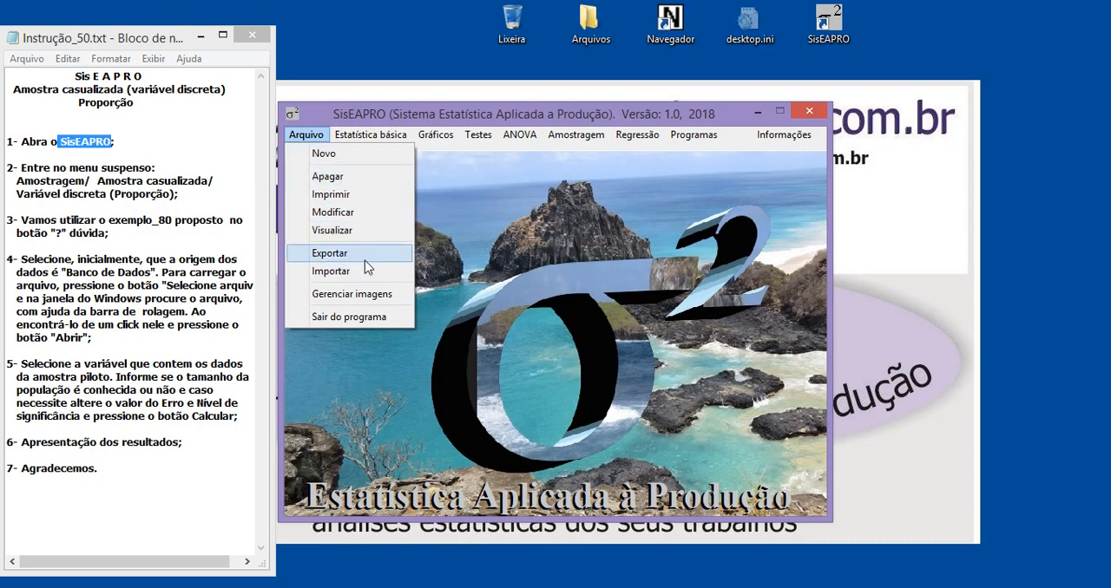
{"action": "left_click", "coordinate": [460, 264]}
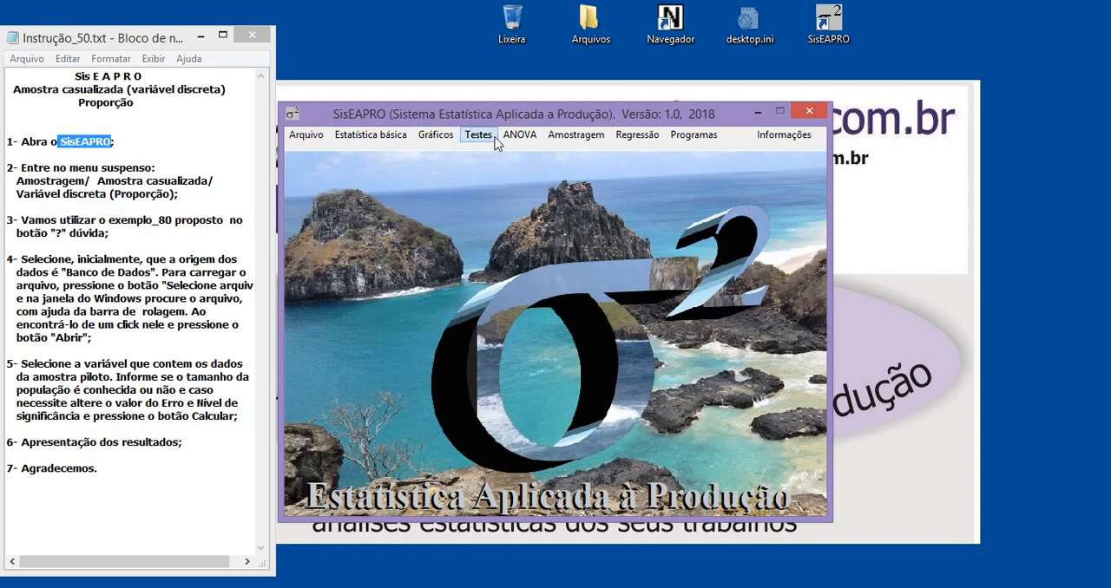
{"action": "left_click", "coordinate": [128, 180]}
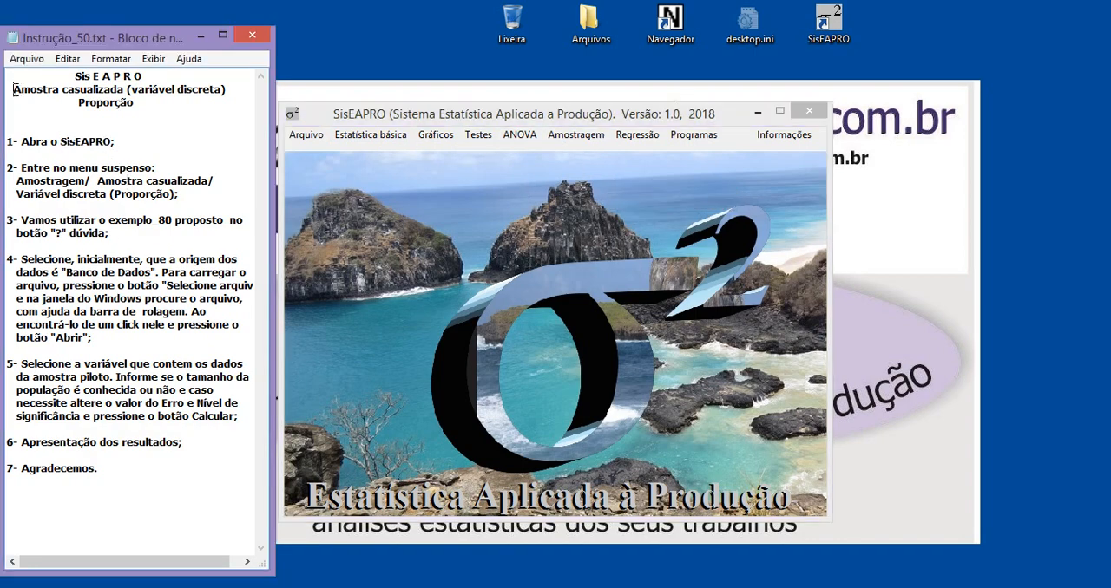
{"action": "left_click_drag", "start_coordinate": [13, 89], "coordinate": [162, 97]}
{"action": "left_click_drag", "start_coordinate": [78, 103], "coordinate": [129, 102]}
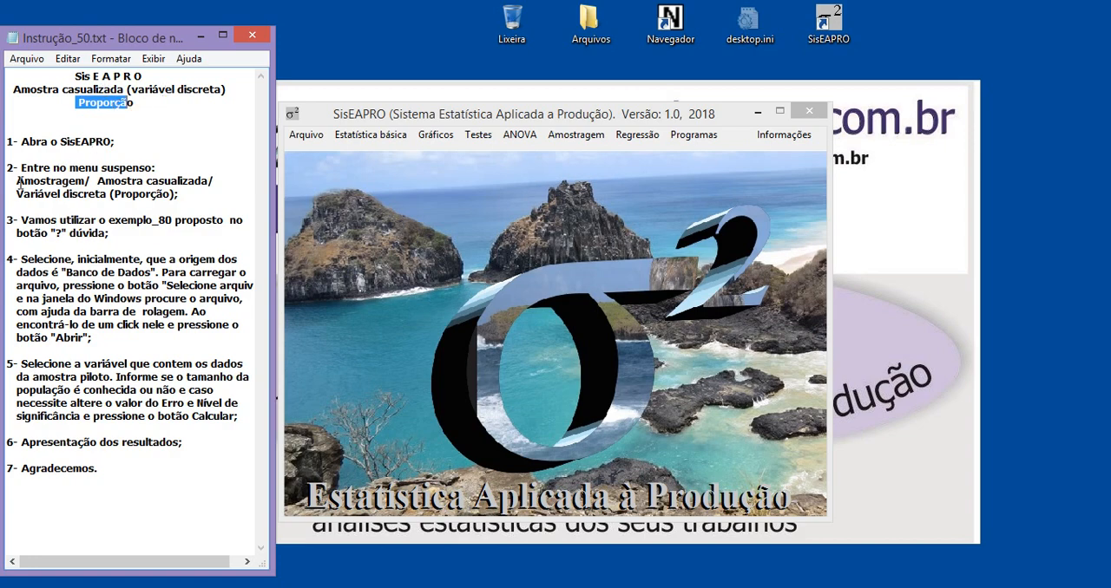
Open the random-sample (Amostra casualizada) sampling analysis for a discrete variable.
{"action": "left_click_drag", "start_coordinate": [19, 182], "coordinate": [84, 184]}
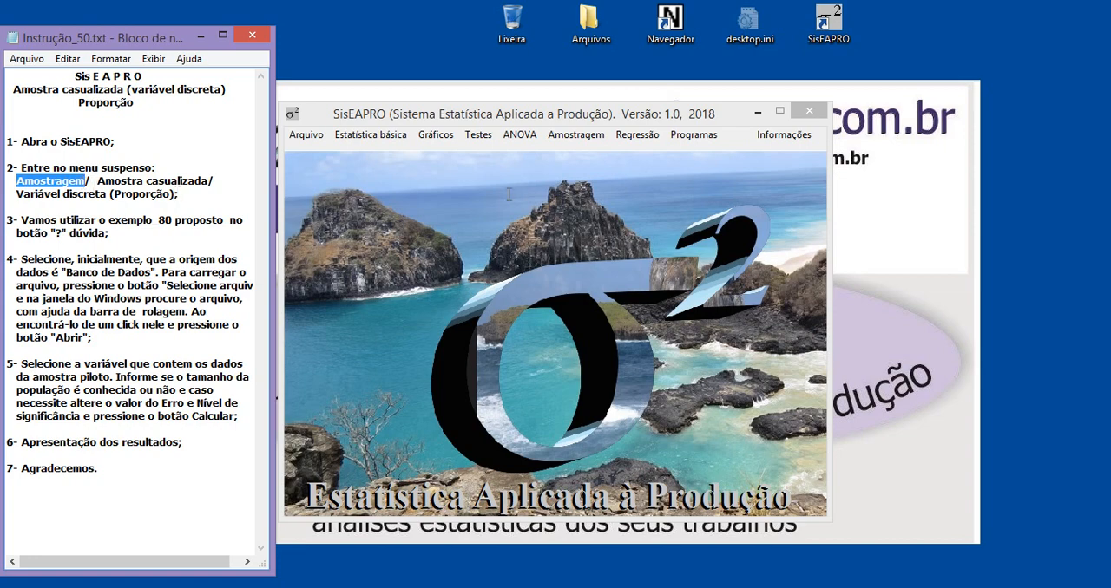
{"action": "left_click", "coordinate": [576, 135]}
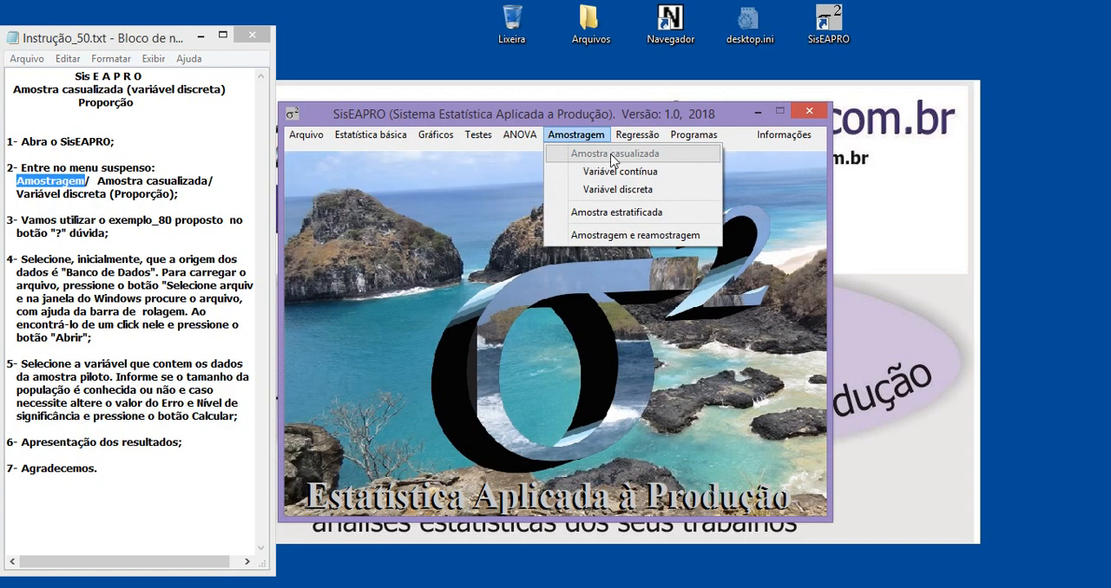
{"action": "left_click", "coordinate": [631, 192]}
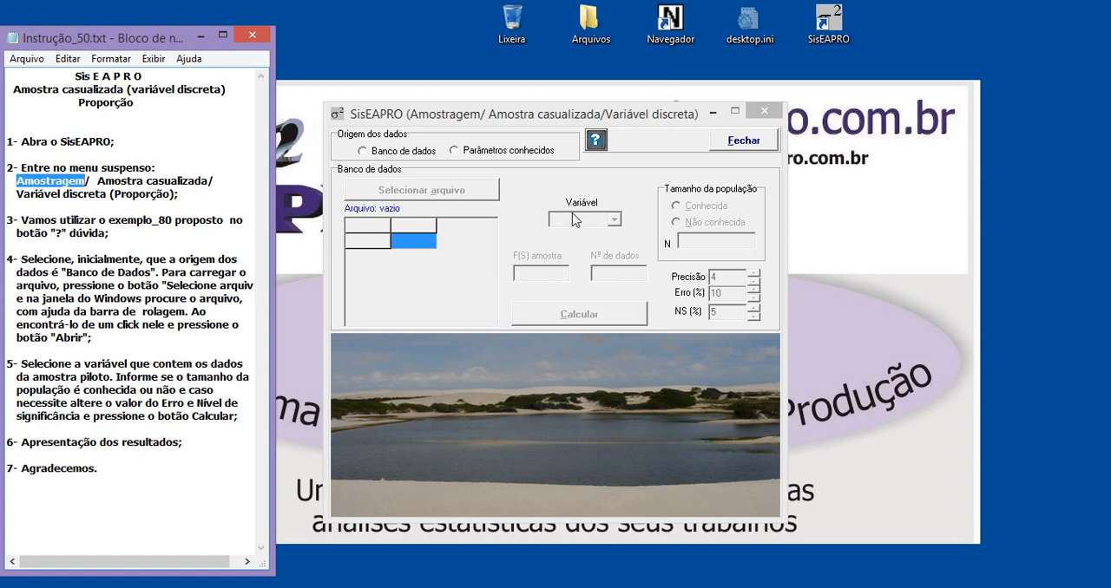
Open the help for discrete-variable random sampling and examine the introduction and the example's results table.
{"action": "left_click", "coordinate": [596, 143]}
{"action": "left_click", "coordinate": [596, 143]}
{"action": "left_click_drag", "start_coordinate": [536, 102], "coordinate": [585, 88]}
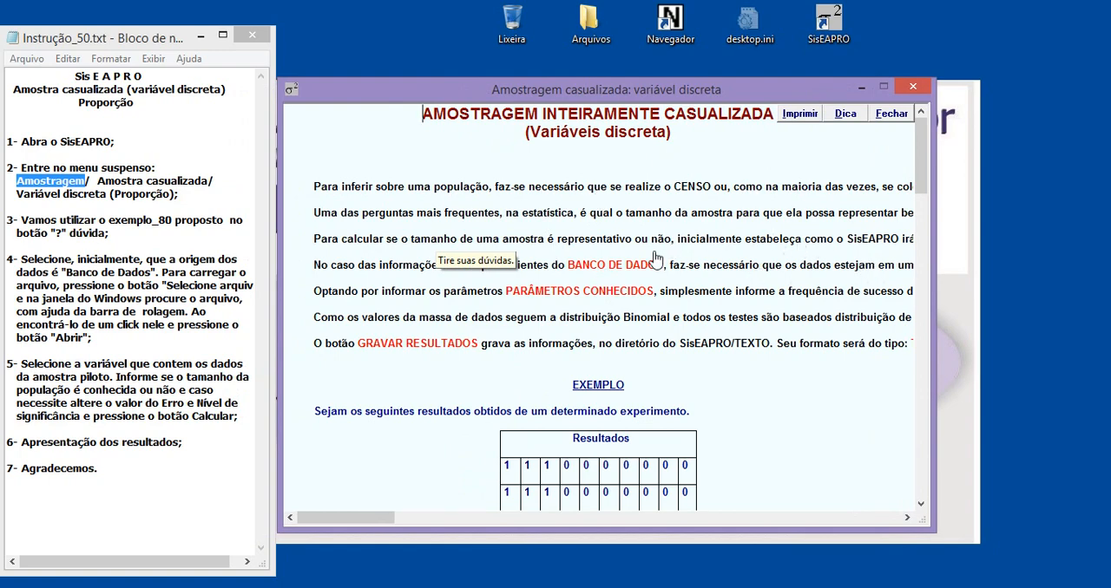
{"action": "scroll", "coordinate": [652, 263], "scroll_direction": "down", "scroll_amount": 5}
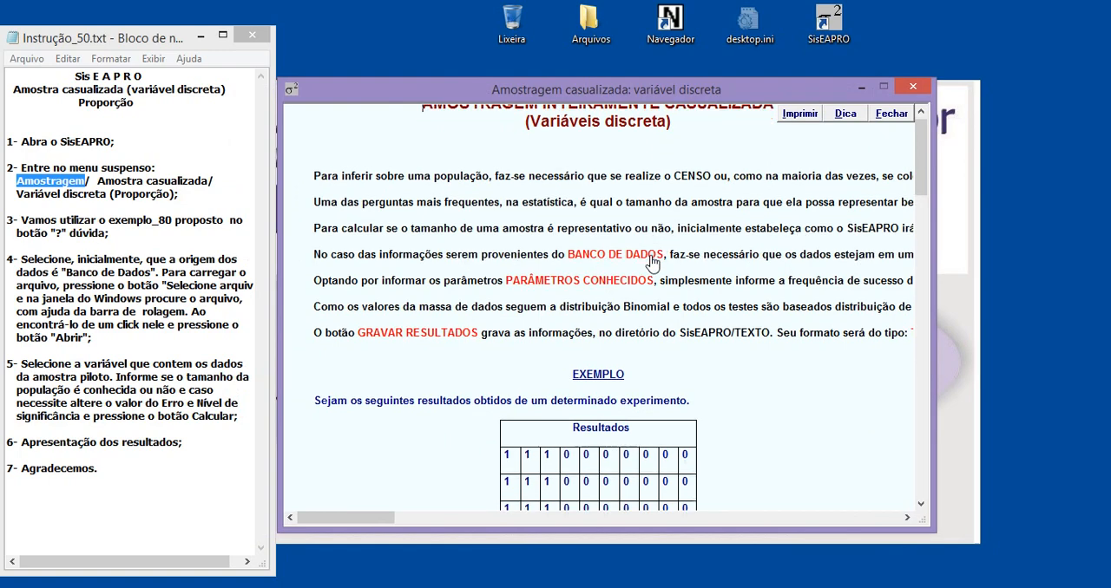
{"action": "scroll", "coordinate": [653, 263], "scroll_direction": "up", "scroll_amount": 2}
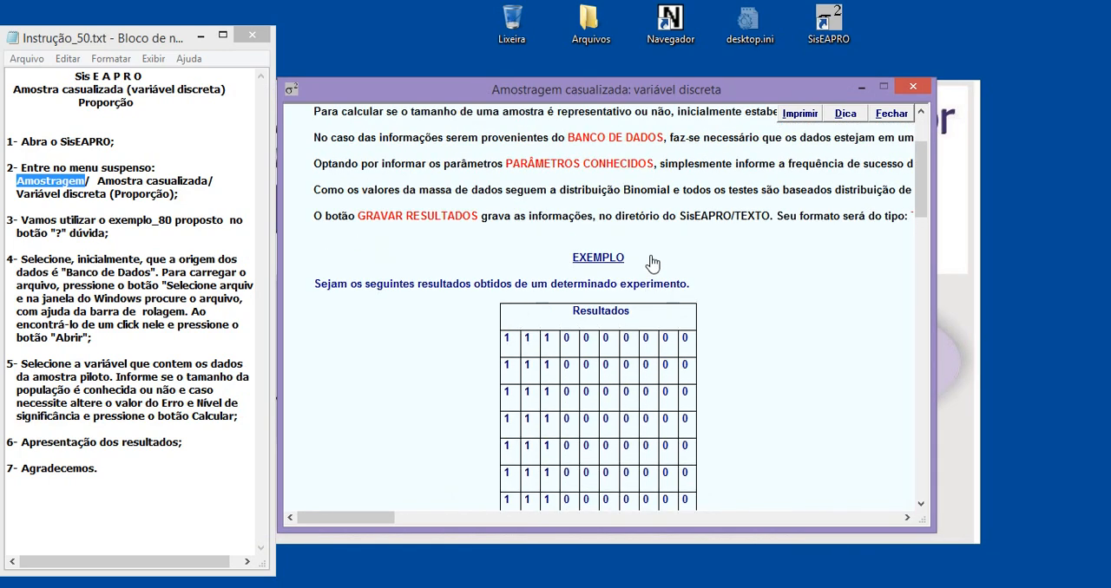
{"action": "scroll", "coordinate": [652, 263], "scroll_direction": "down", "scroll_amount": 2}
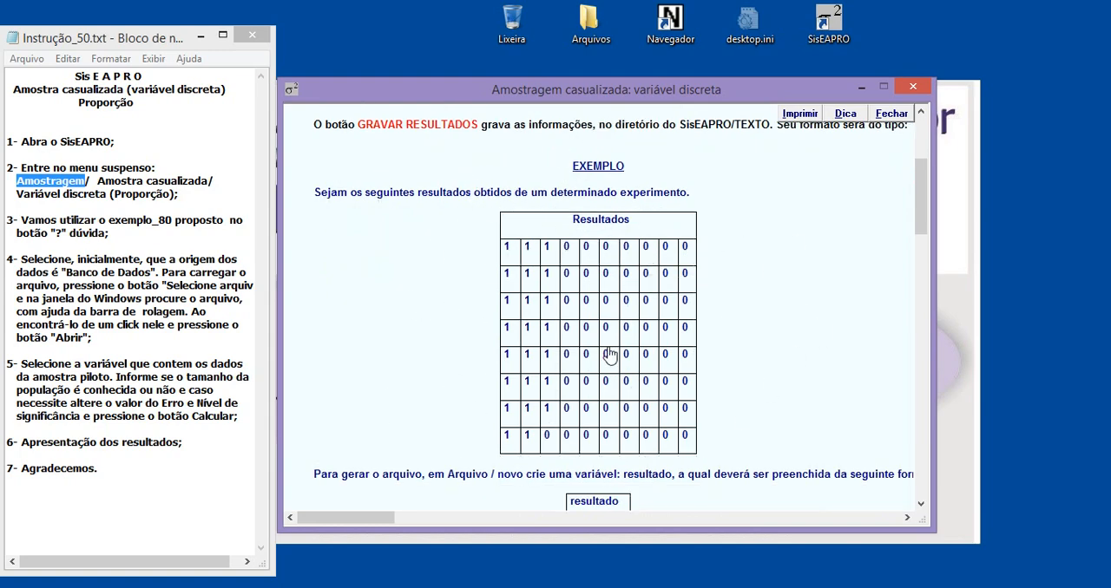
{"action": "scroll", "coordinate": [607, 356], "scroll_direction": "down", "scroll_amount": 4}
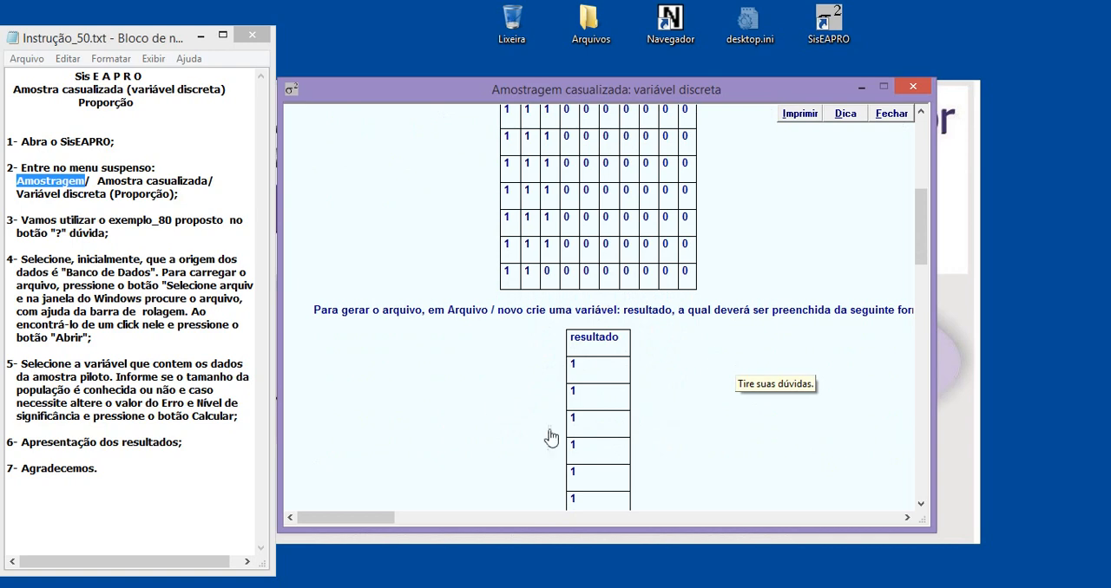
{"action": "scroll", "coordinate": [694, 252], "scroll_direction": "up", "scroll_amount": 3}
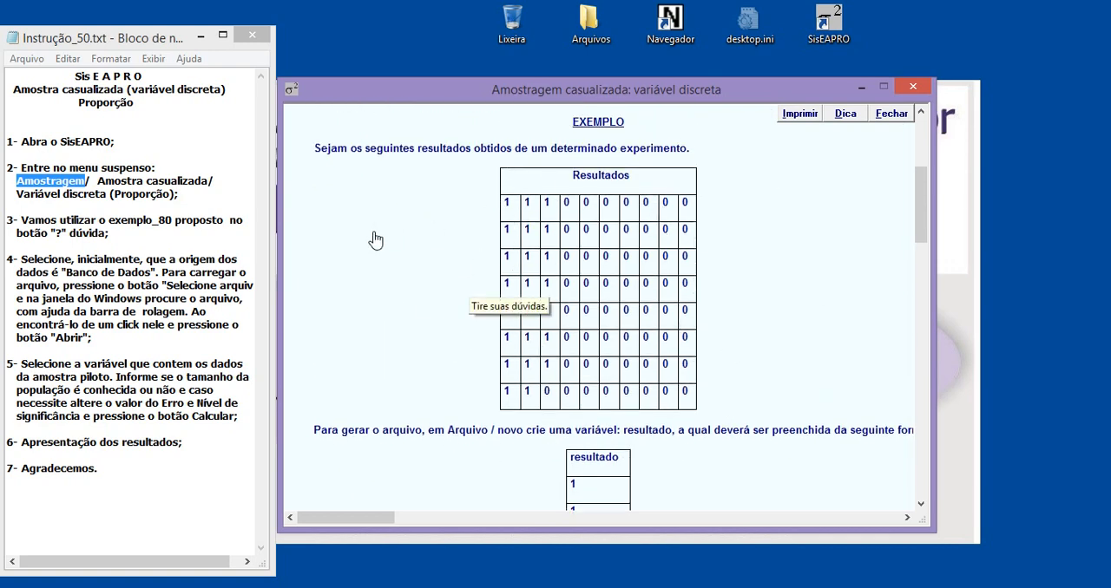
{"action": "scroll", "coordinate": [593, 306], "scroll_direction": "down", "scroll_amount": 3}
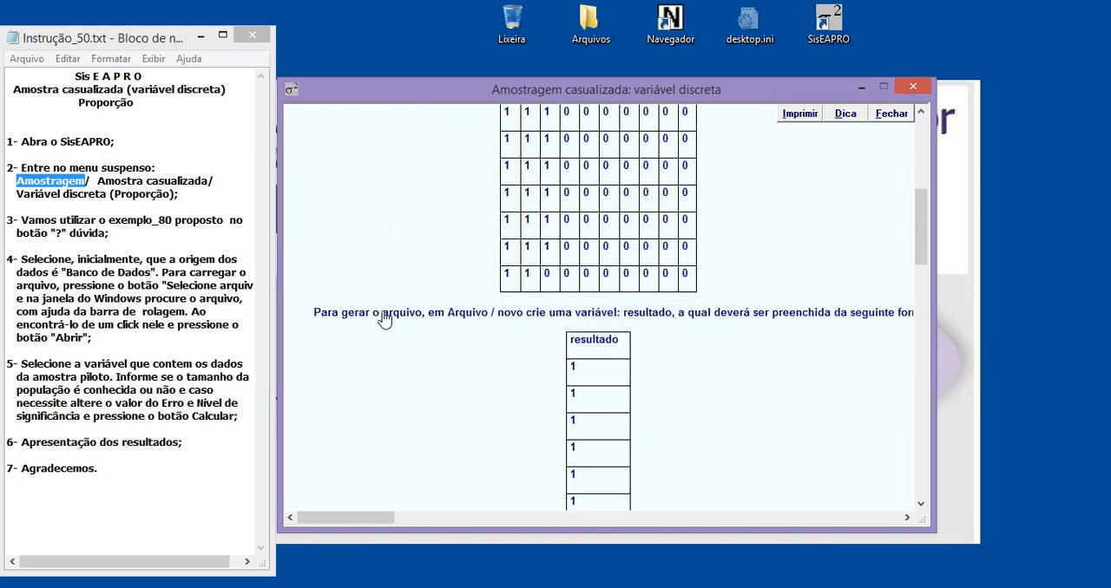
Examine in the help how the example's data file is built with a single variable and how it relates to the results table.
{"action": "left_click_drag", "start_coordinate": [373, 314], "coordinate": [443, 319]}
{"action": "left_click", "coordinate": [624, 316]}
{"action": "scroll", "coordinate": [588, 406], "scroll_direction": "down", "scroll_amount": 3}
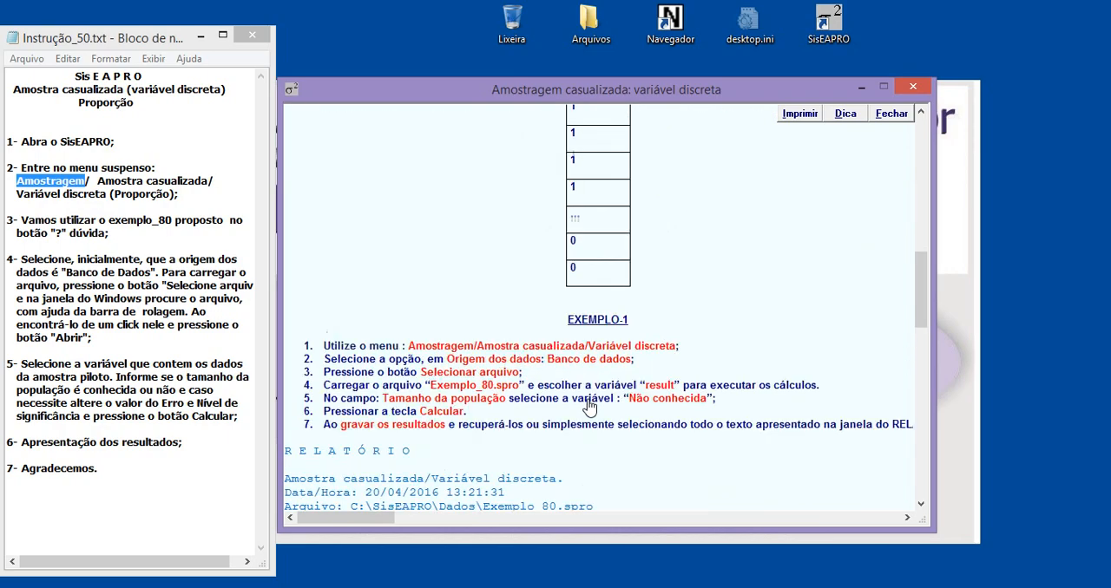
{"action": "scroll", "coordinate": [589, 406], "scroll_direction": "up", "scroll_amount": 5}
{"action": "scroll", "coordinate": [588, 406], "scroll_direction": "down", "scroll_amount": 5}
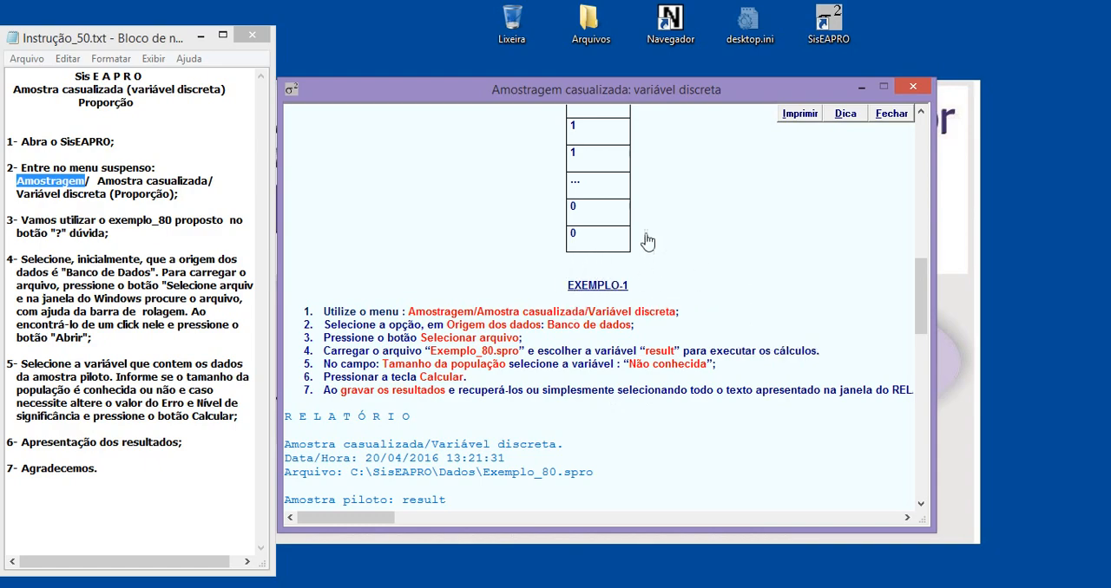
{"action": "scroll", "coordinate": [665, 245], "scroll_direction": "up", "scroll_amount": 4}
{"action": "scroll", "coordinate": [624, 263], "scroll_direction": "up", "scroll_amount": 5}
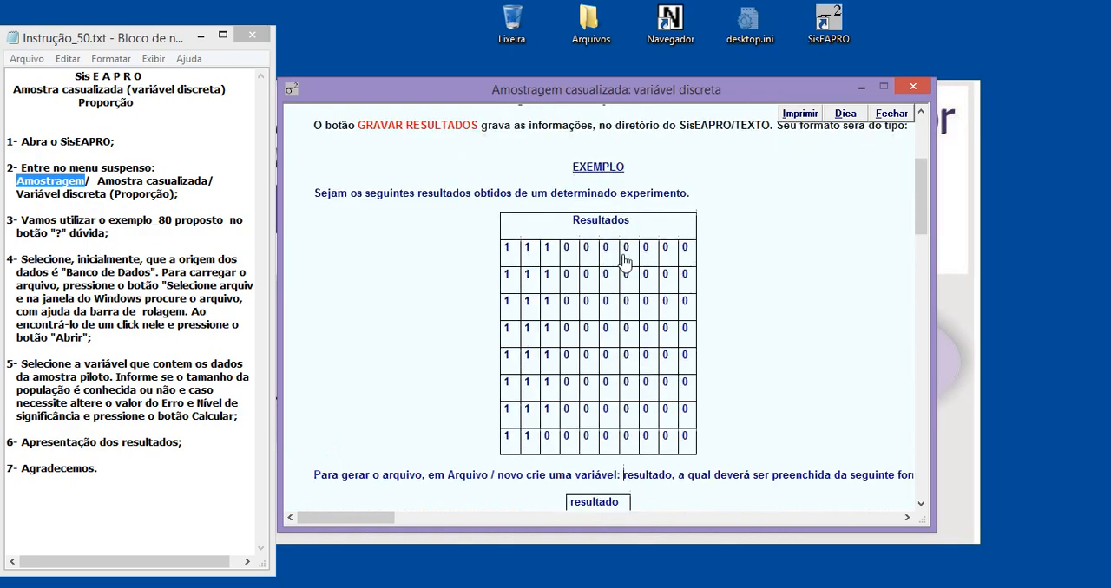
{"action": "scroll", "coordinate": [690, 317], "scroll_direction": "down", "scroll_amount": 4}
{"action": "scroll", "coordinate": [694, 316], "scroll_direction": "down", "scroll_amount": 6}
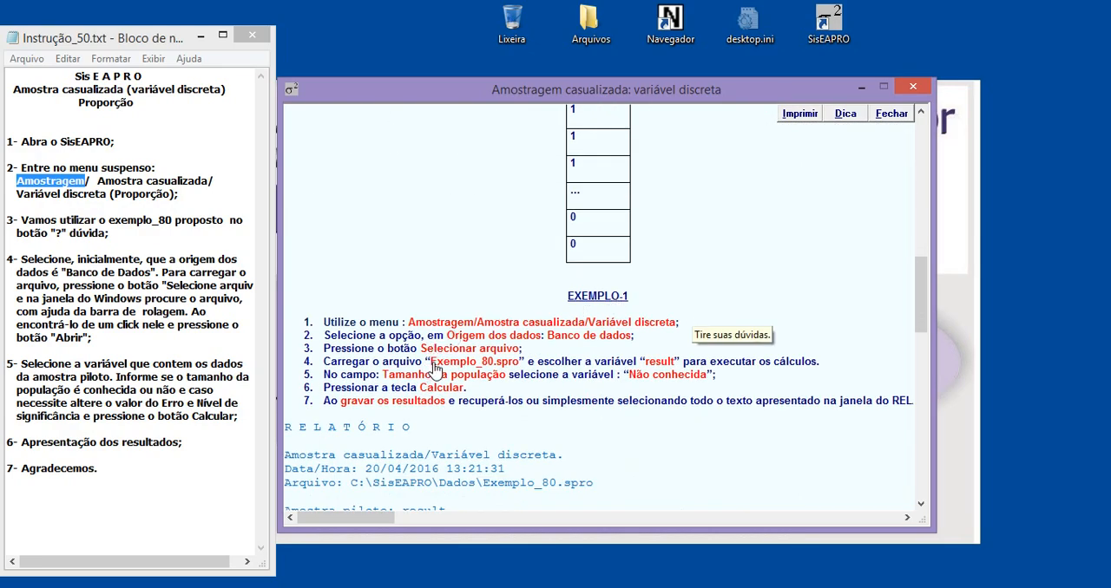
Check which data file EXEMPLO-1 uses, look over the report and EXEMPLO-2, and close the help.
{"action": "left_click_drag", "start_coordinate": [430, 365], "coordinate": [521, 369]}
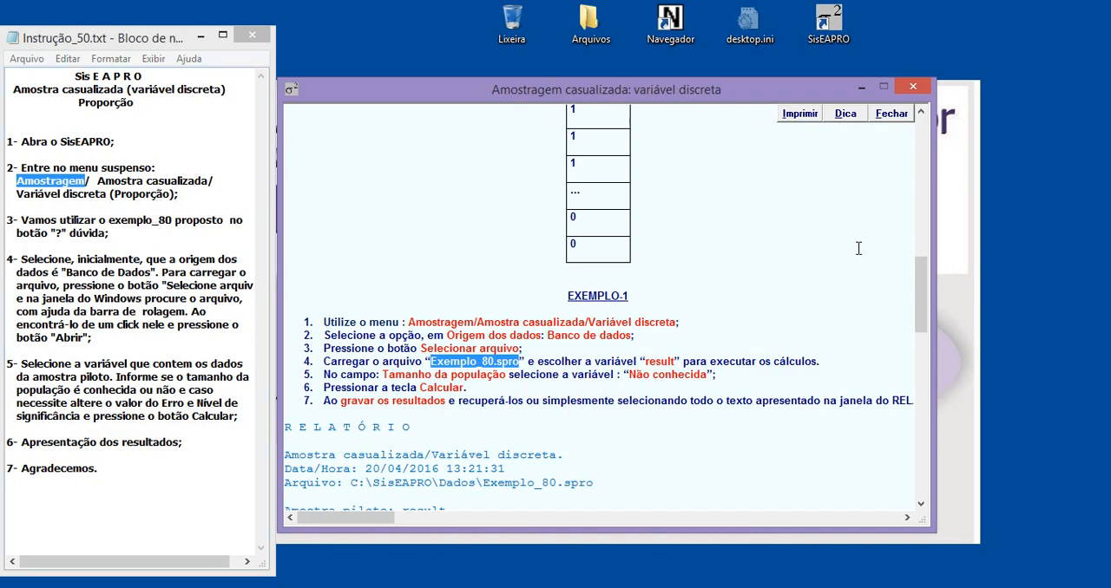
{"action": "left_click_drag", "start_coordinate": [922, 295], "coordinate": [920, 399]}
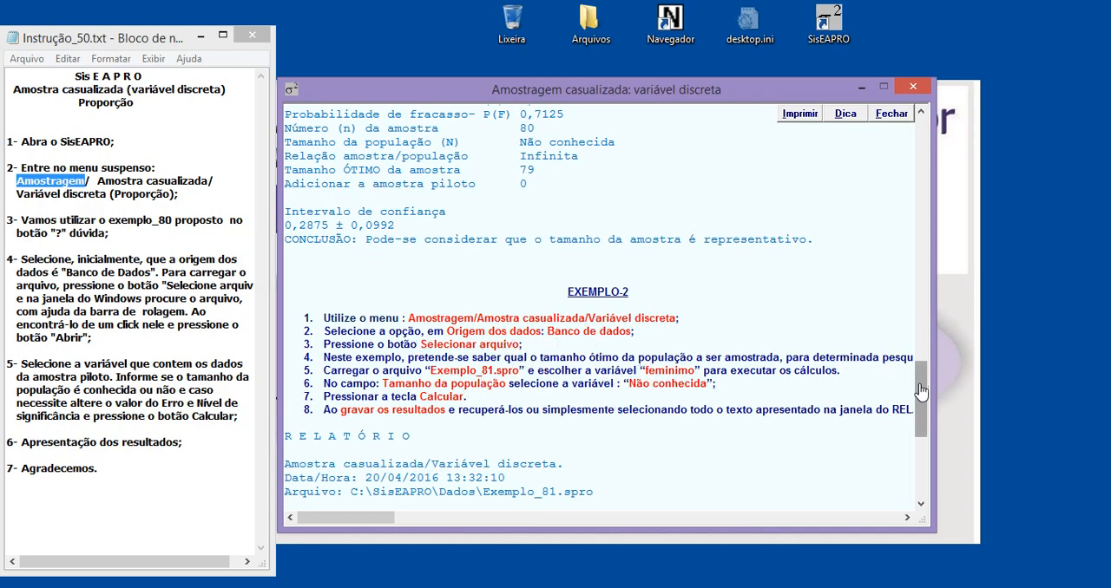
{"action": "left_click_drag", "start_coordinate": [920, 392], "coordinate": [934, 283]}
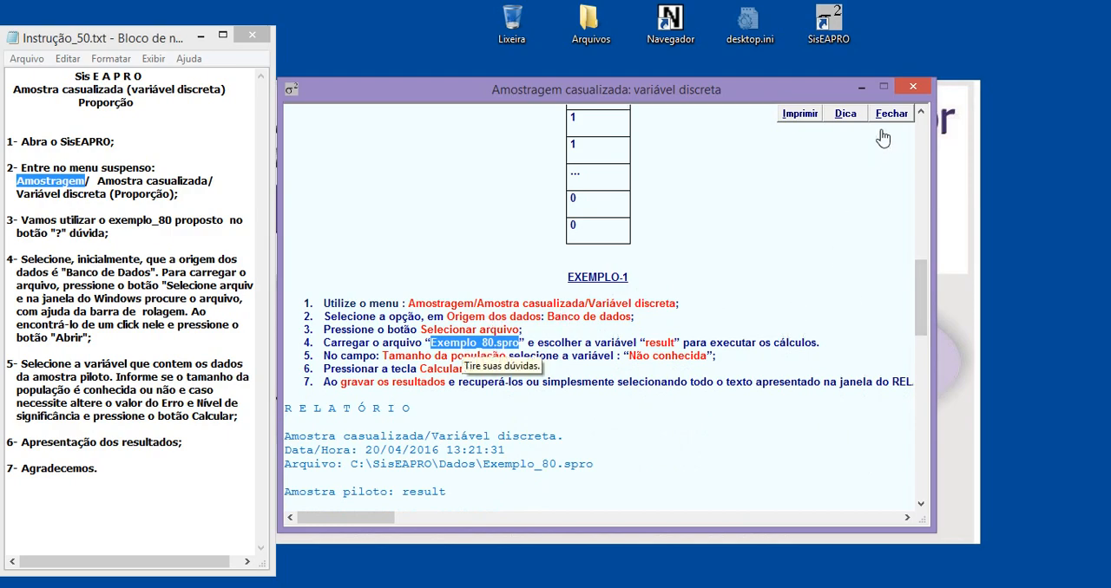
{"action": "left_click", "coordinate": [913, 86]}
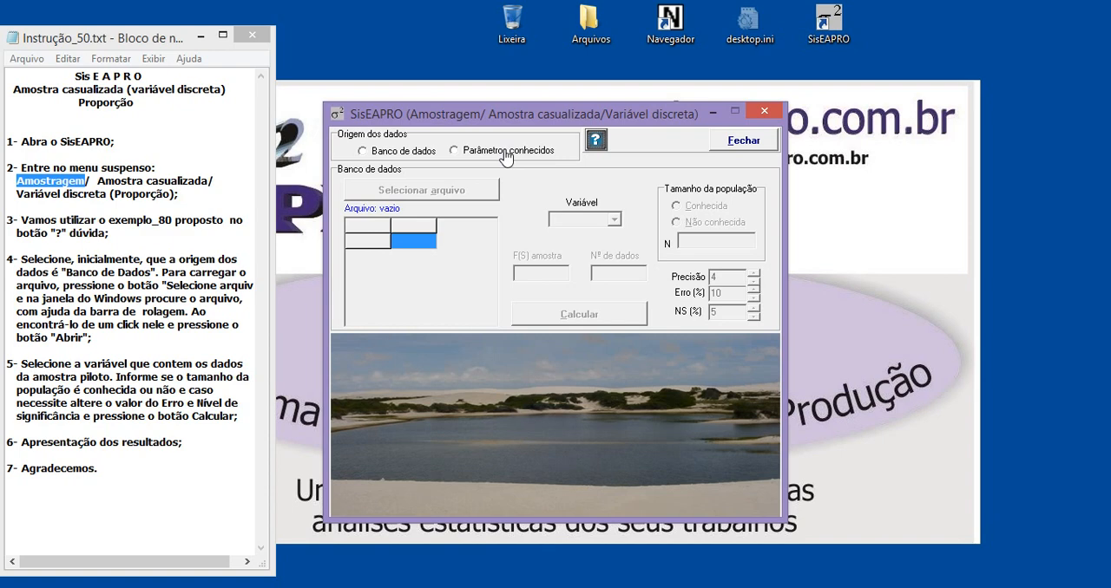
Set the data origin to Banco de dados and load the file Exemplo_80.spro from the Dados folder.
{"action": "left_click", "coordinate": [455, 159]}
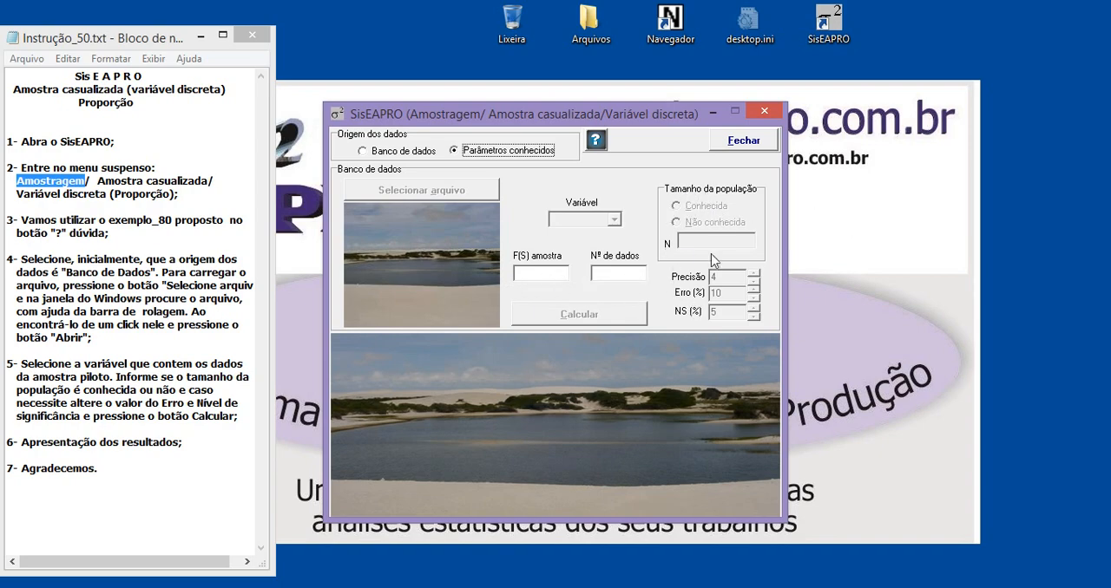
{"action": "left_click", "coordinate": [364, 154]}
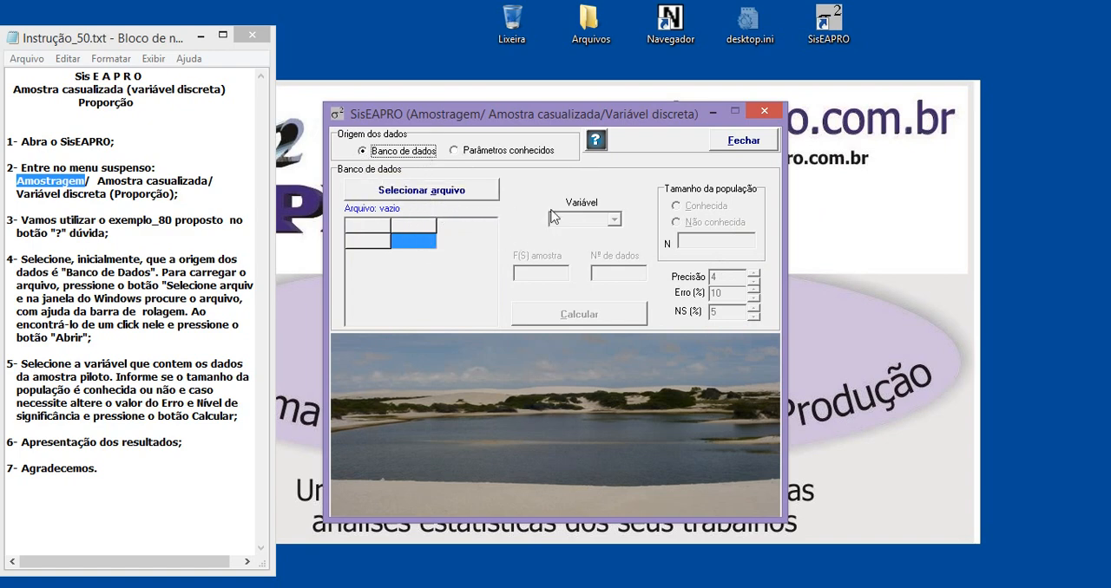
{"action": "left_click", "coordinate": [461, 194]}
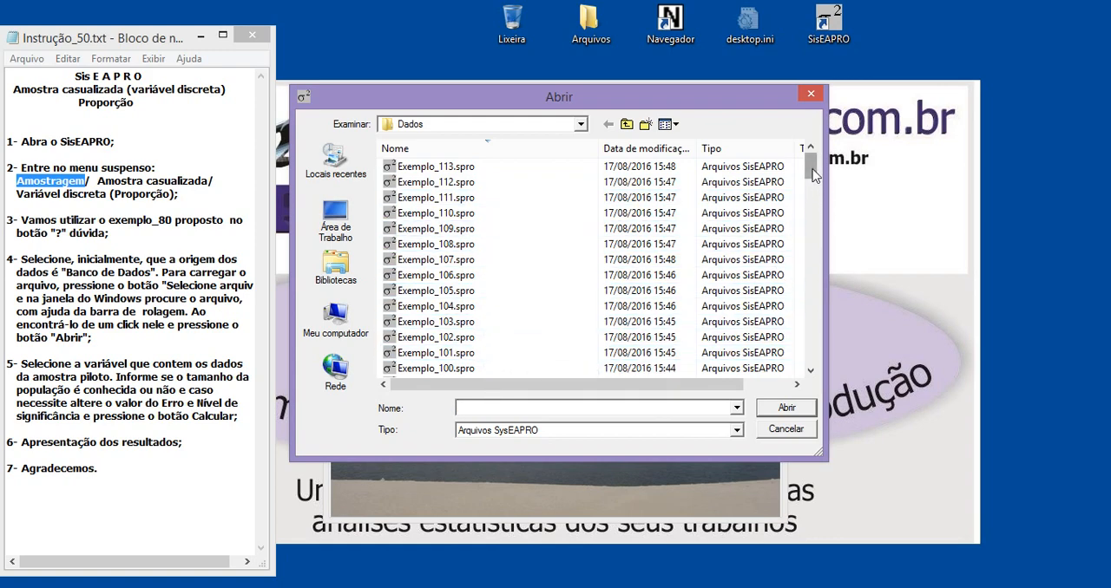
{"action": "left_click_drag", "start_coordinate": [814, 175], "coordinate": [809, 220]}
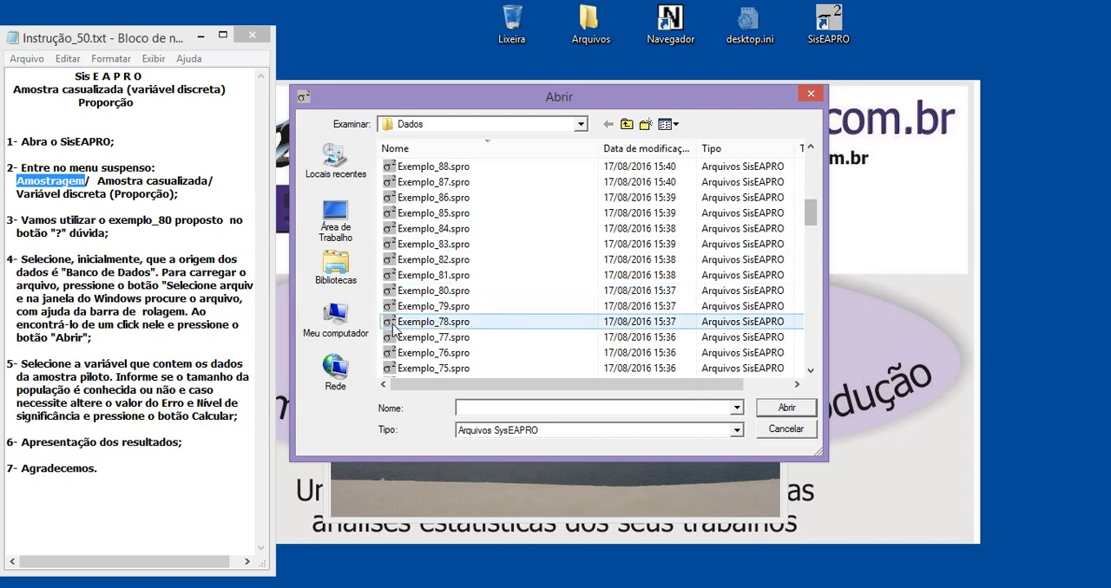
{"action": "left_click", "coordinate": [444, 294]}
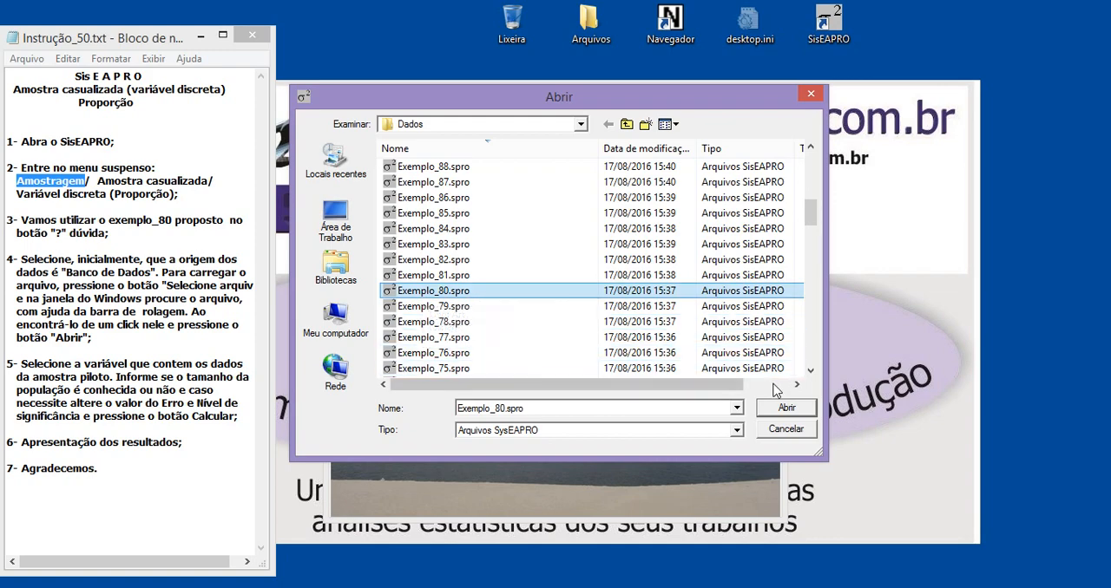
{"action": "left_click", "coordinate": [786, 408]}
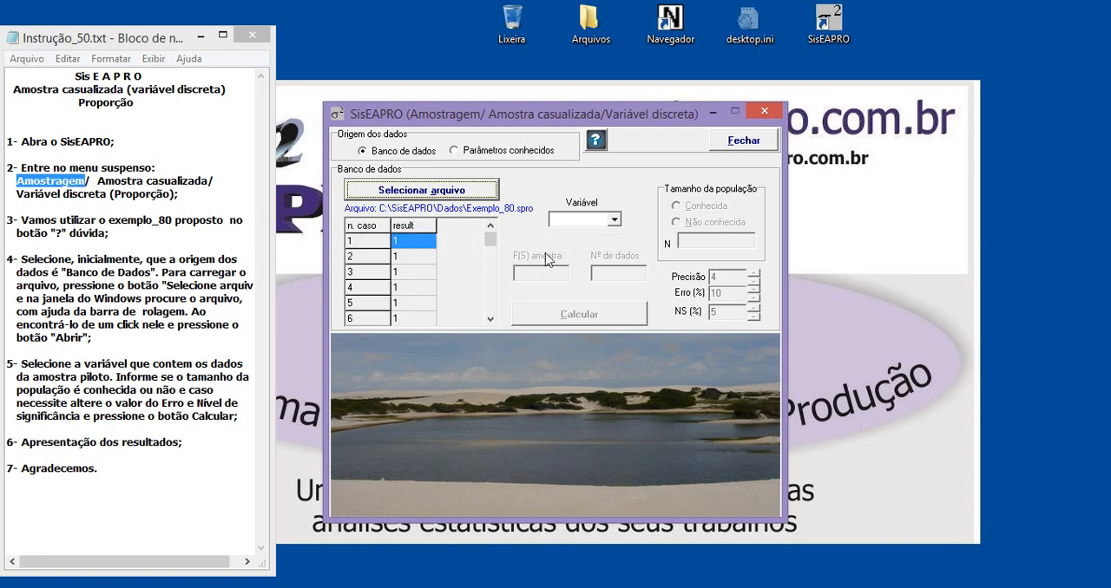
Choose result as the pilot sample variable and look through its loaded cases from first to last.
{"action": "left_click", "coordinate": [571, 221]}
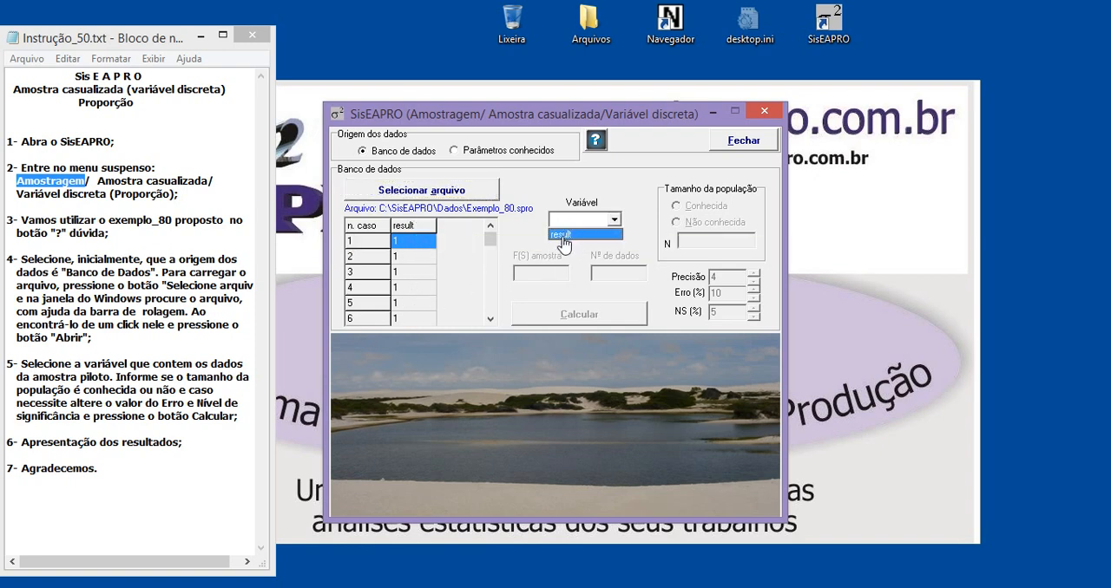
{"action": "left_click", "coordinate": [565, 235]}
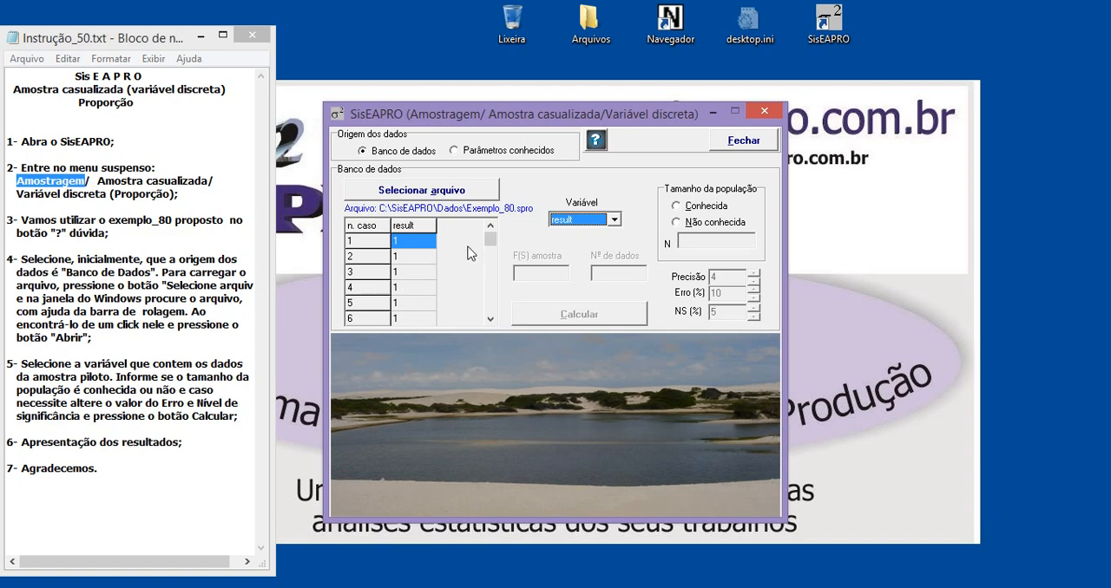
{"action": "left_click_drag", "start_coordinate": [494, 245], "coordinate": [490, 321]}
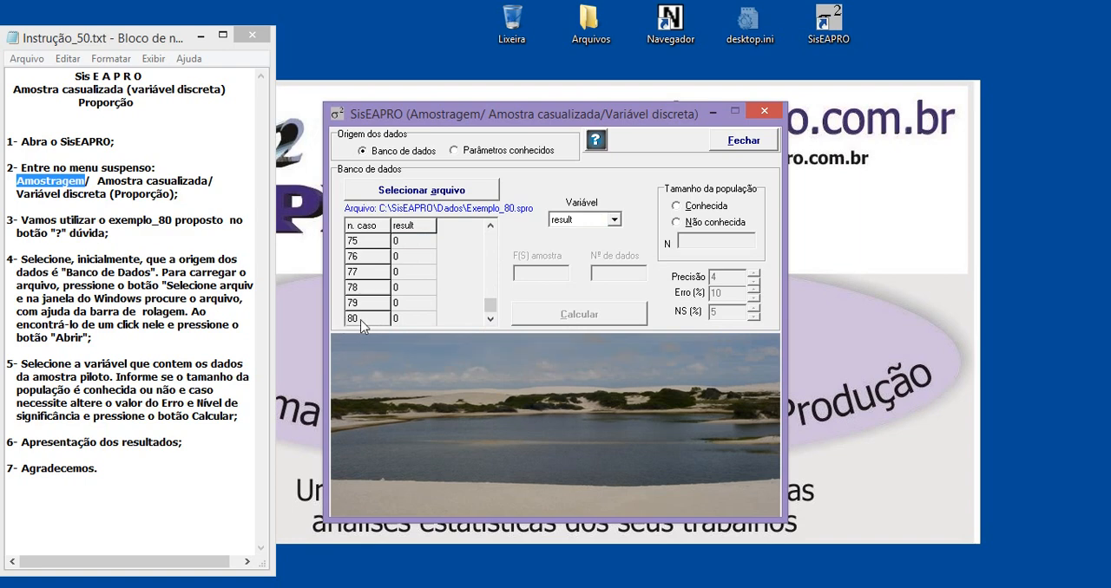
{"action": "left_click_drag", "start_coordinate": [491, 308], "coordinate": [490, 236]}
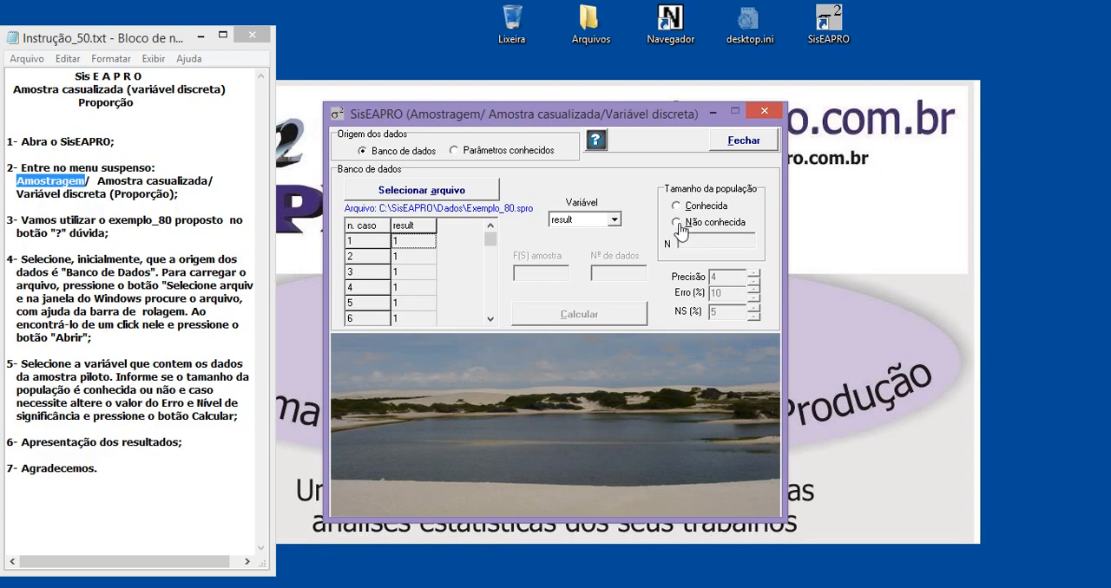
Calculate the sample for a population of unknown size, with precision 4, a 10% error and a 5% significance level.
{"action": "left_click", "coordinate": [679, 223]}
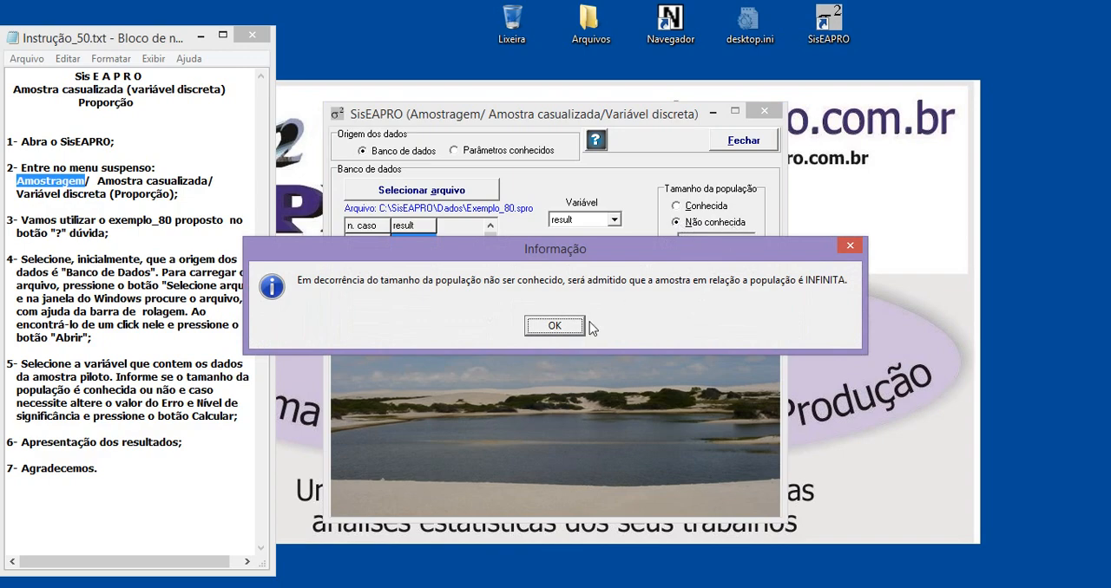
{"action": "left_click", "coordinate": [555, 326]}
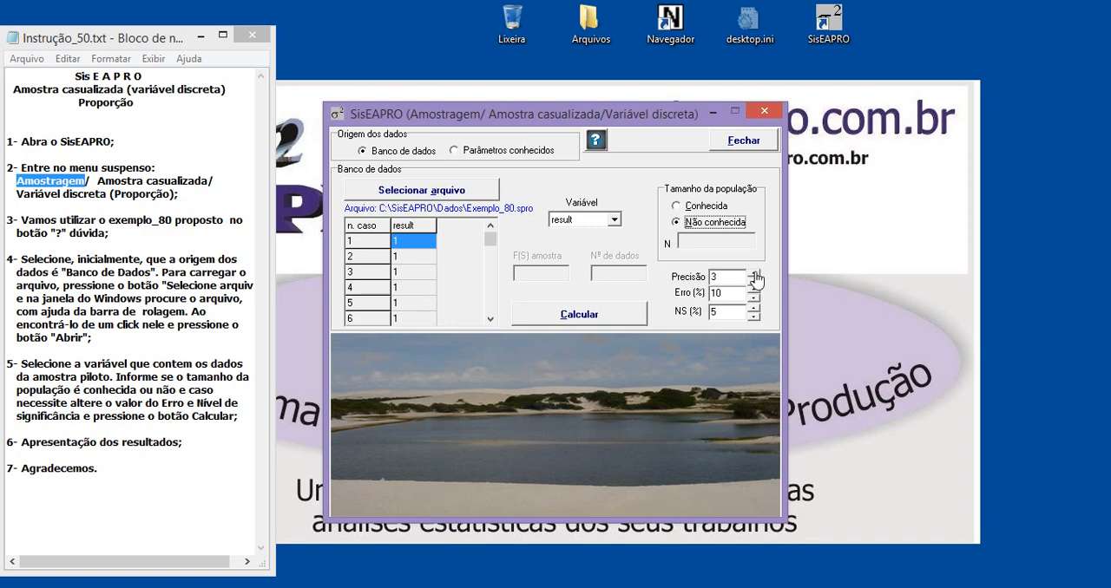
{"action": "left_click", "coordinate": [753, 273]}
{"action": "double_click", "coordinate": [720, 315]}
{"action": "left_click", "coordinate": [719, 313]}
{"action": "left_click", "coordinate": [603, 319]}
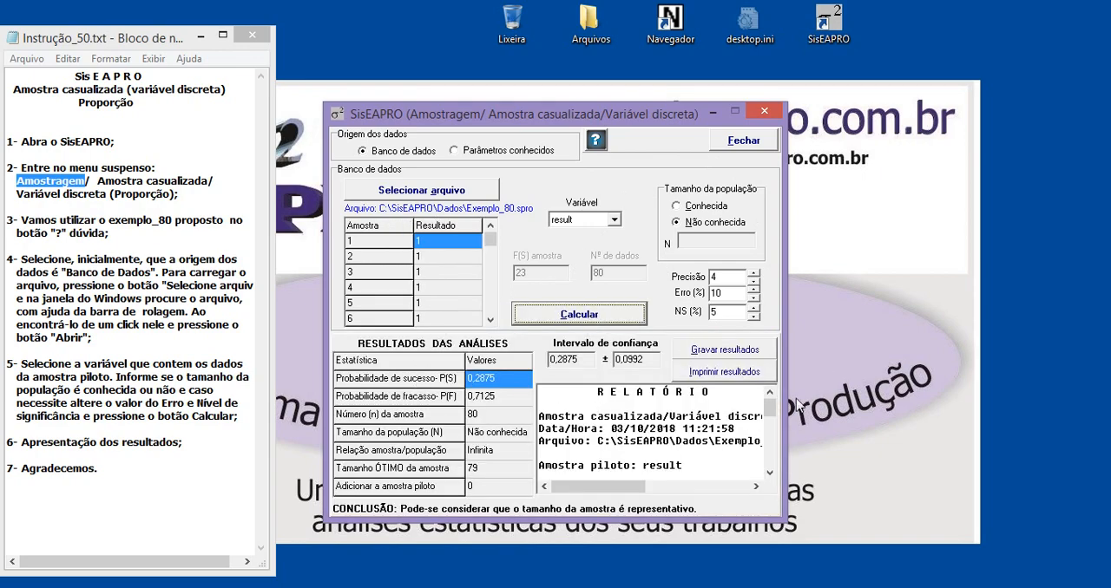
Locate the results item in the Instrução_50.txt instructions and look through the analysed sample's cases from first to last.
{"action": "left_click_drag", "start_coordinate": [771, 405], "coordinate": [618, 402]}
{"action": "left_click", "coordinate": [99, 368]}
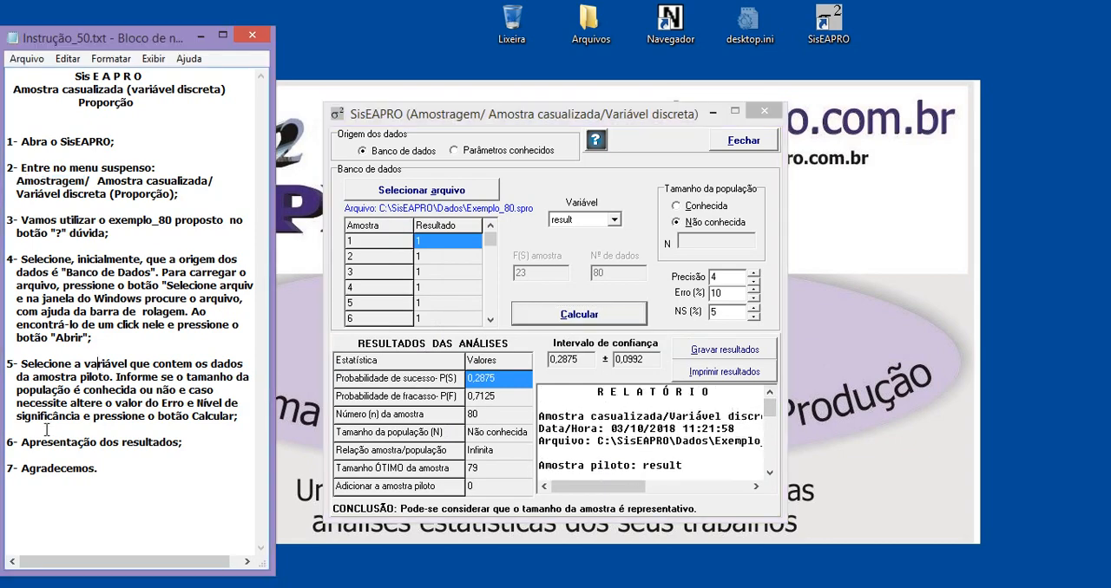
{"action": "left_click_drag", "start_coordinate": [18, 442], "coordinate": [176, 442]}
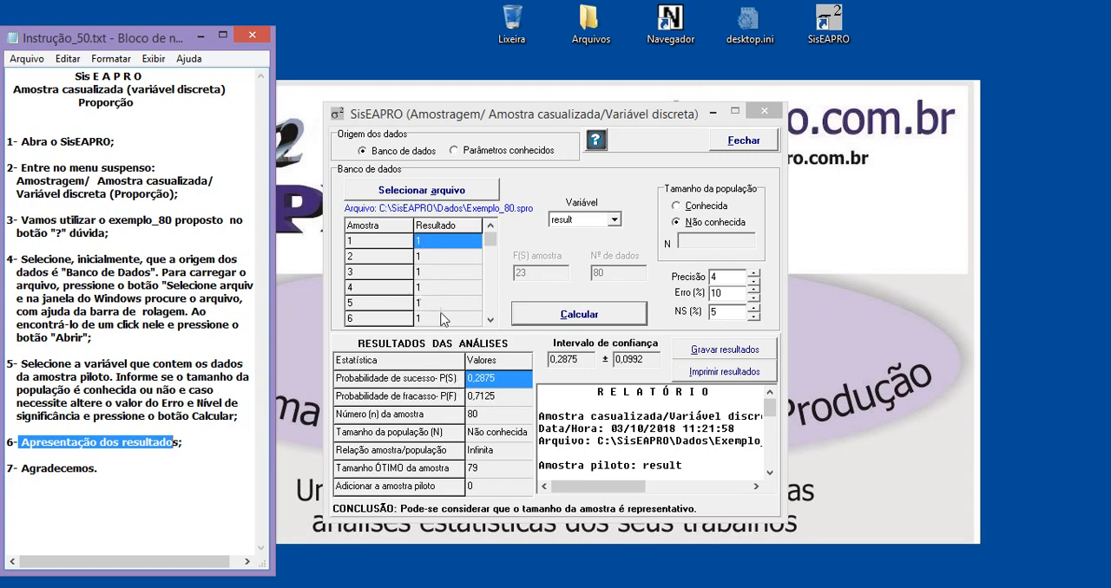
{"action": "left_click", "coordinate": [479, 384]}
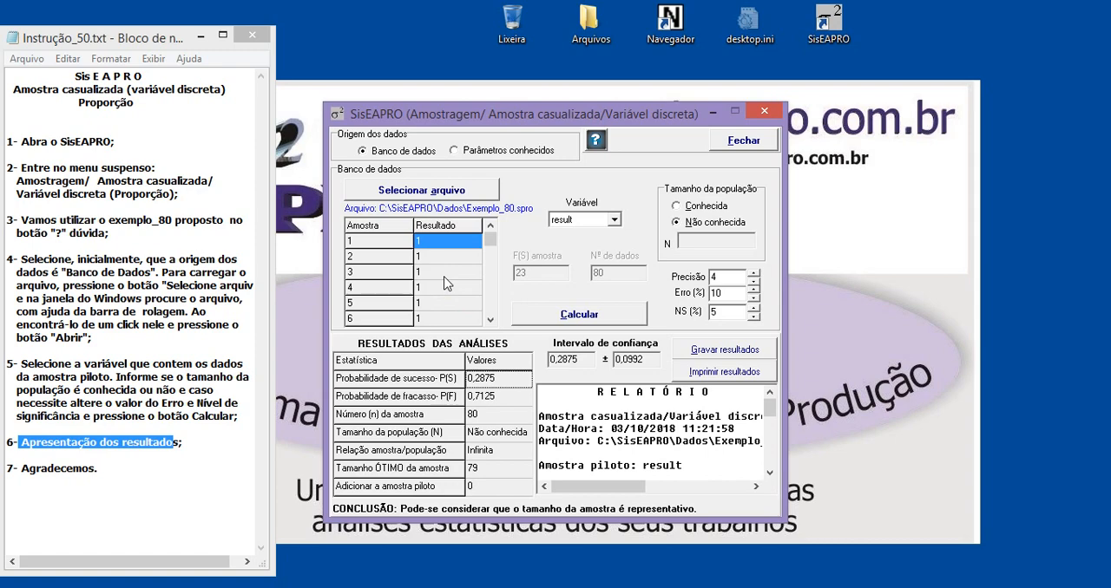
{"action": "left_click_drag", "start_coordinate": [490, 241], "coordinate": [490, 305]}
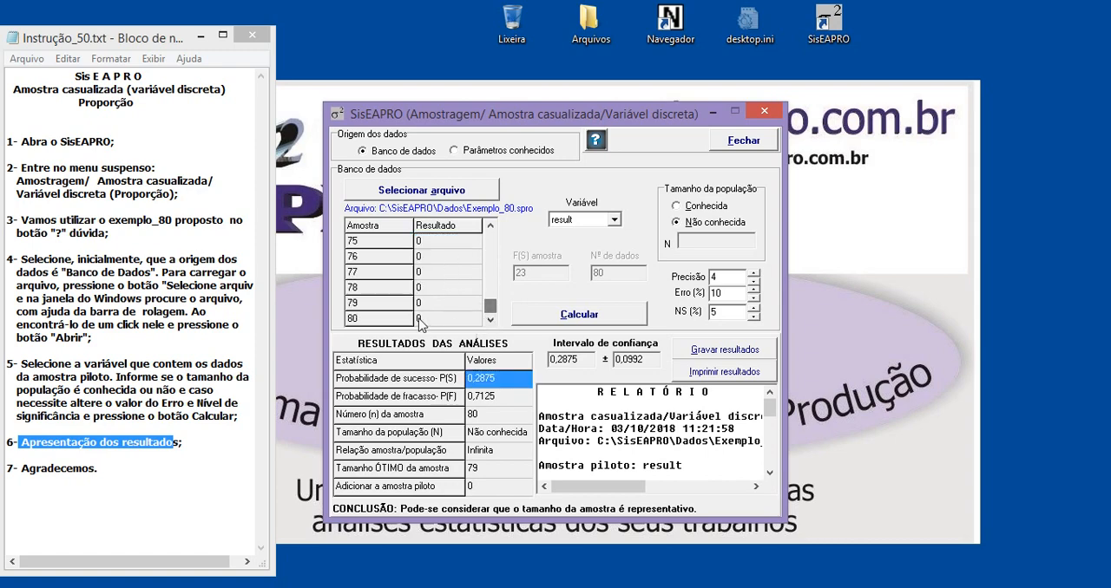
{"action": "scroll", "coordinate": [430, 287], "scroll_direction": "up", "scroll_amount": 20}
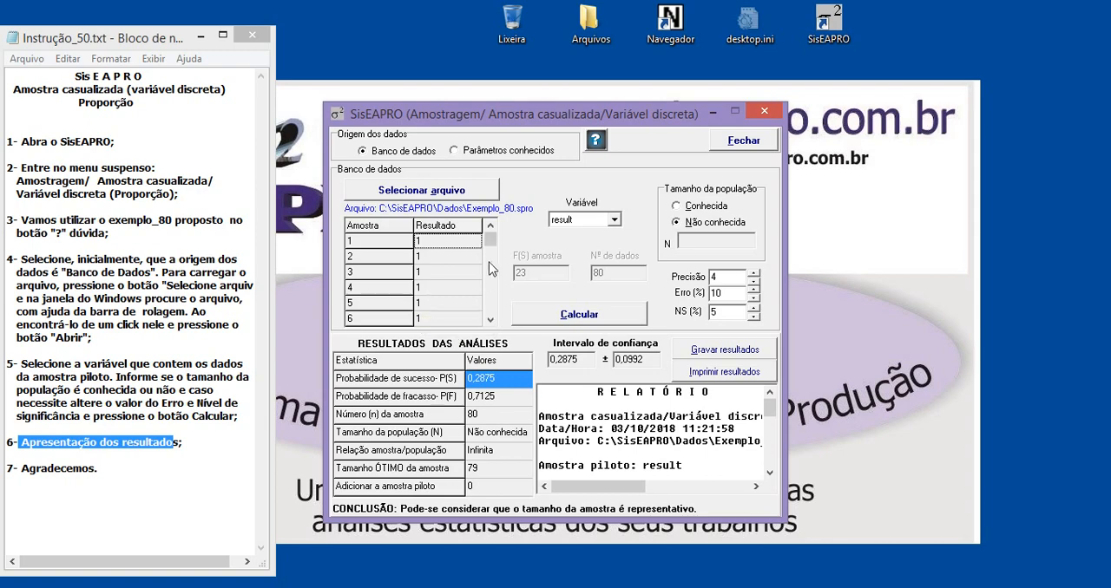
{"action": "mouse_move", "coordinate": [490, 239]}
{"action": "left_mouse_down"}
{"action": "mouse_move", "coordinate": [492, 287]}
{"action": "mouse_move", "coordinate": [509, 281]}
{"action": "mouse_move", "coordinate": [492, 280]}
{"action": "mouse_move", "coordinate": [491, 223]}
{"action": "left_mouse_up"}
Examine both values of the confidence interval and the beginning of the report.
{"action": "left_click_drag", "start_coordinate": [549, 360], "coordinate": [579, 359]}
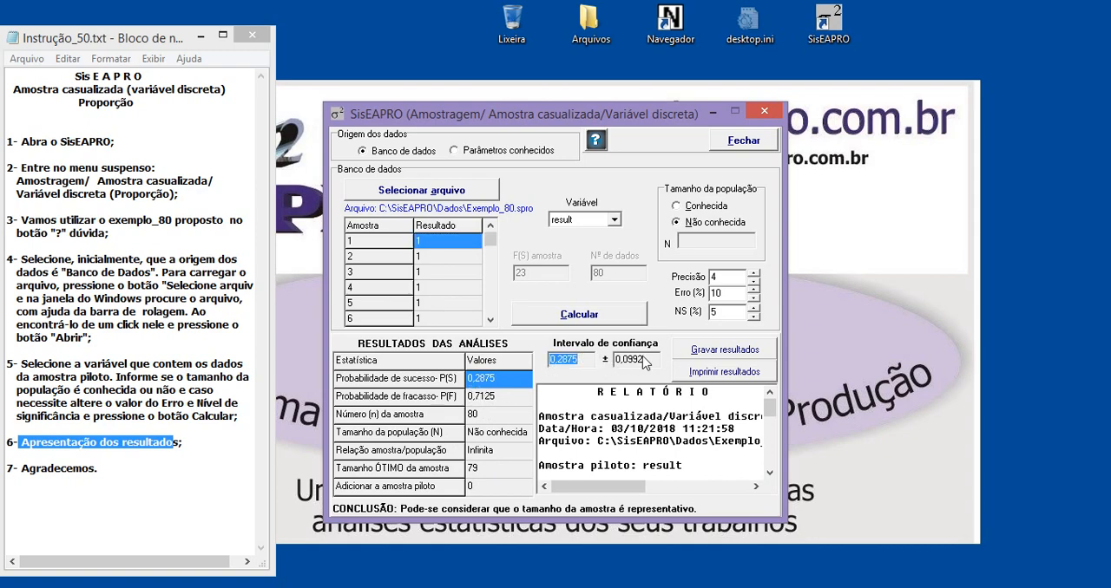
{"action": "left_click_drag", "start_coordinate": [645, 360], "coordinate": [624, 358]}
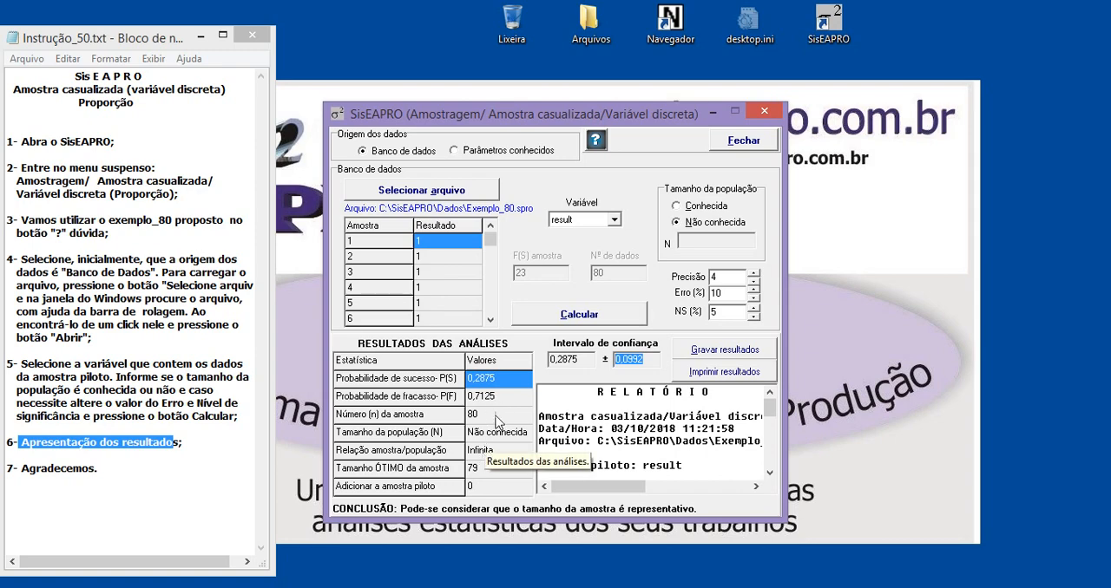
{"action": "left_click", "coordinate": [651, 441]}
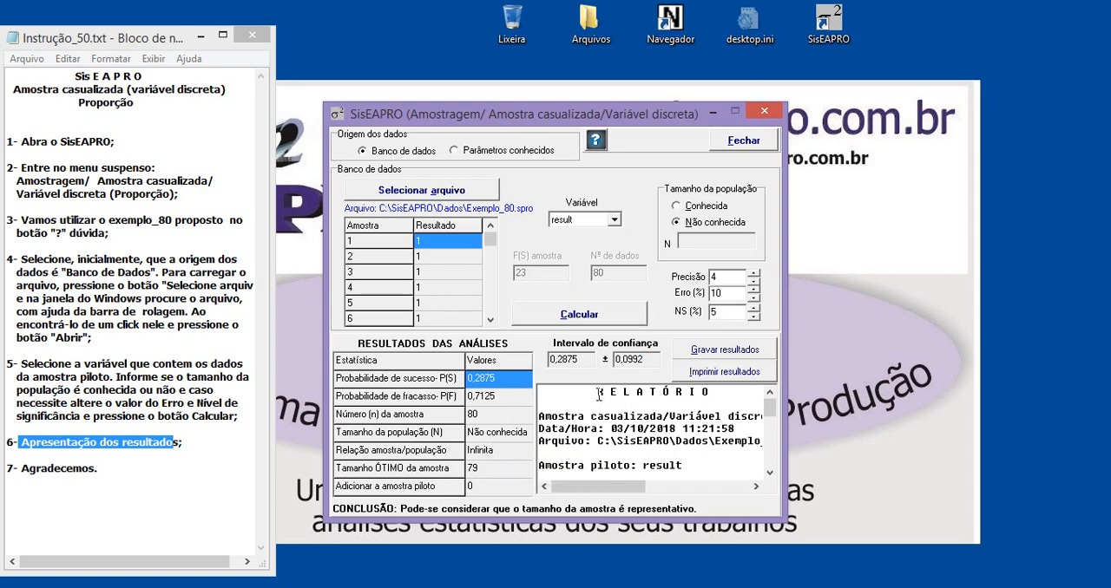
{"action": "left_click_drag", "start_coordinate": [598, 395], "coordinate": [613, 430]}
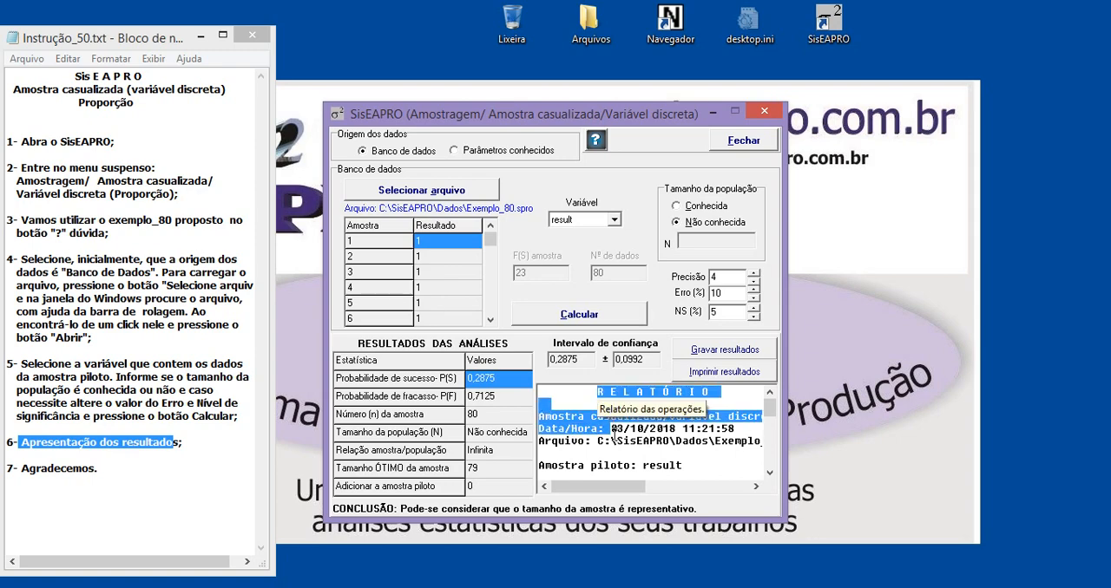
{"action": "left_click", "coordinate": [664, 425]}
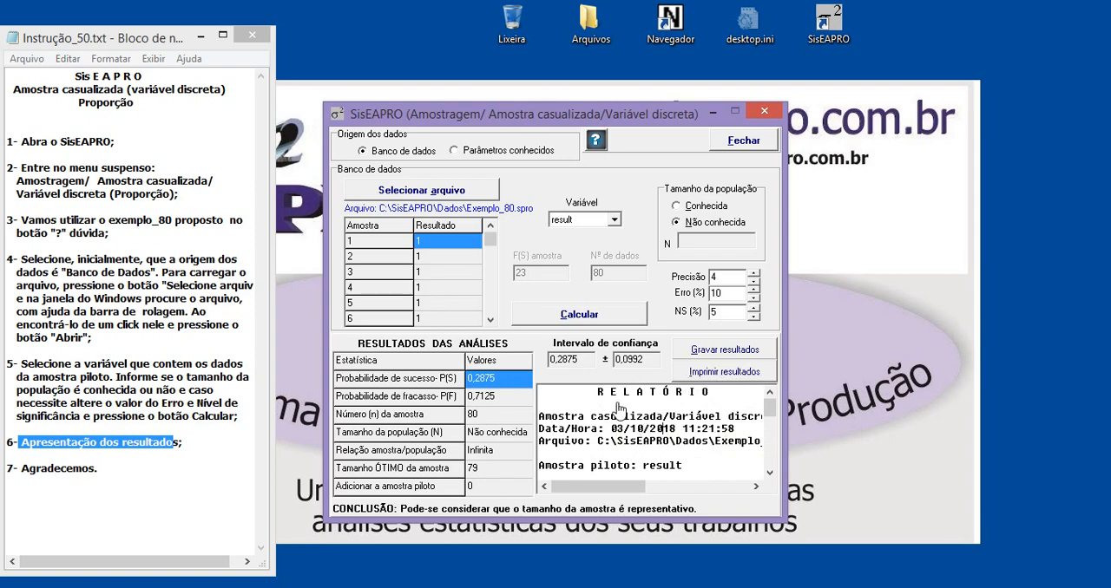
{"action": "left_click", "coordinate": [618, 404]}
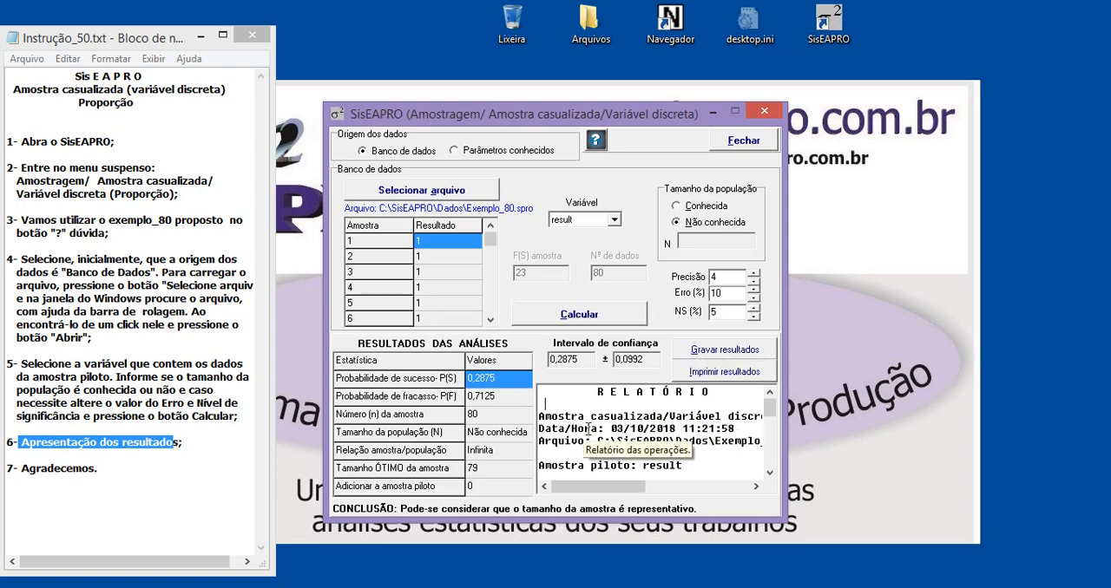
Check the destination folder and file type offered for saving the results, and leave without saving.
{"action": "left_click", "coordinate": [721, 352]}
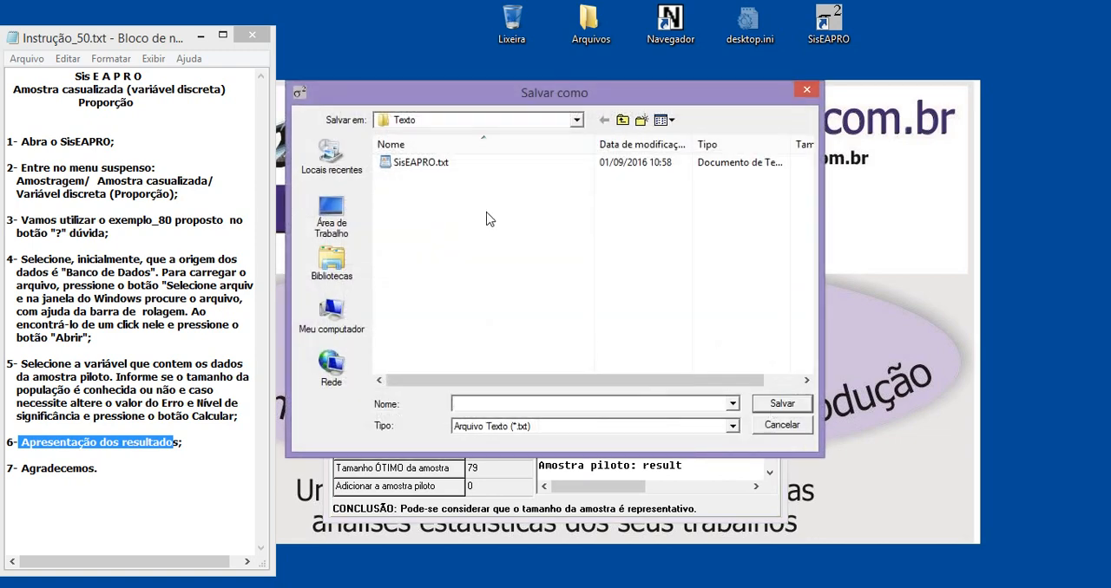
{"action": "left_click", "coordinate": [458, 128]}
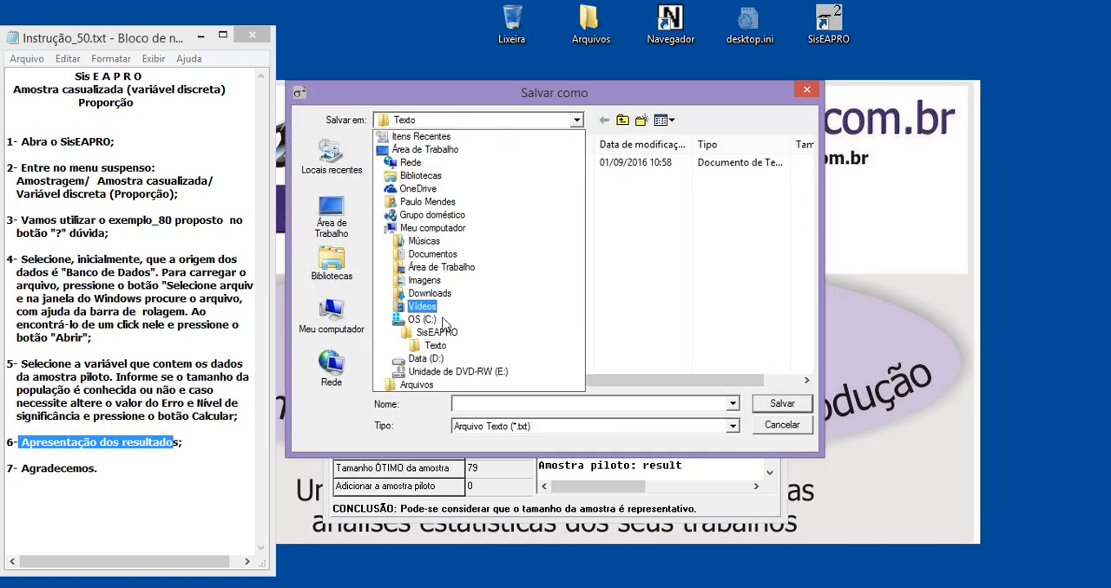
{"action": "left_click", "coordinate": [439, 348]}
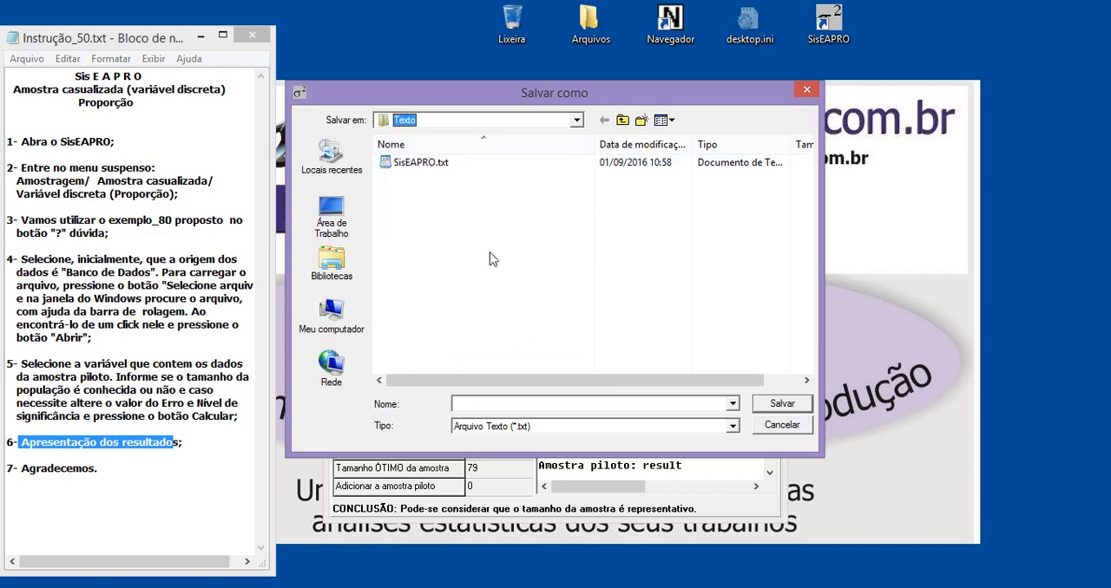
{"action": "left_click", "coordinate": [541, 431]}
{"action": "left_click", "coordinate": [545, 436]}
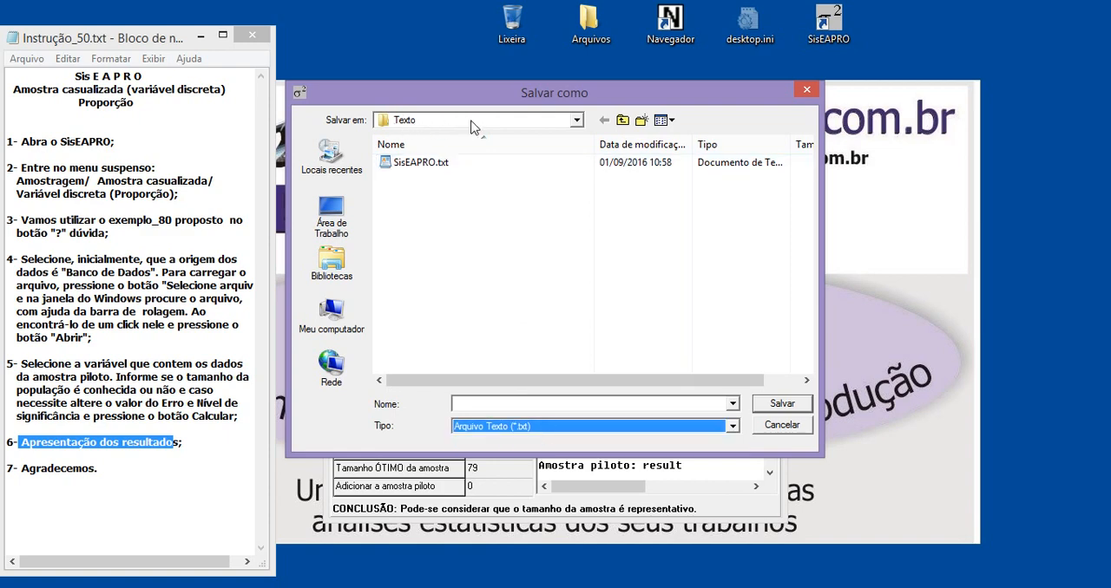
{"action": "left_click", "coordinate": [431, 126]}
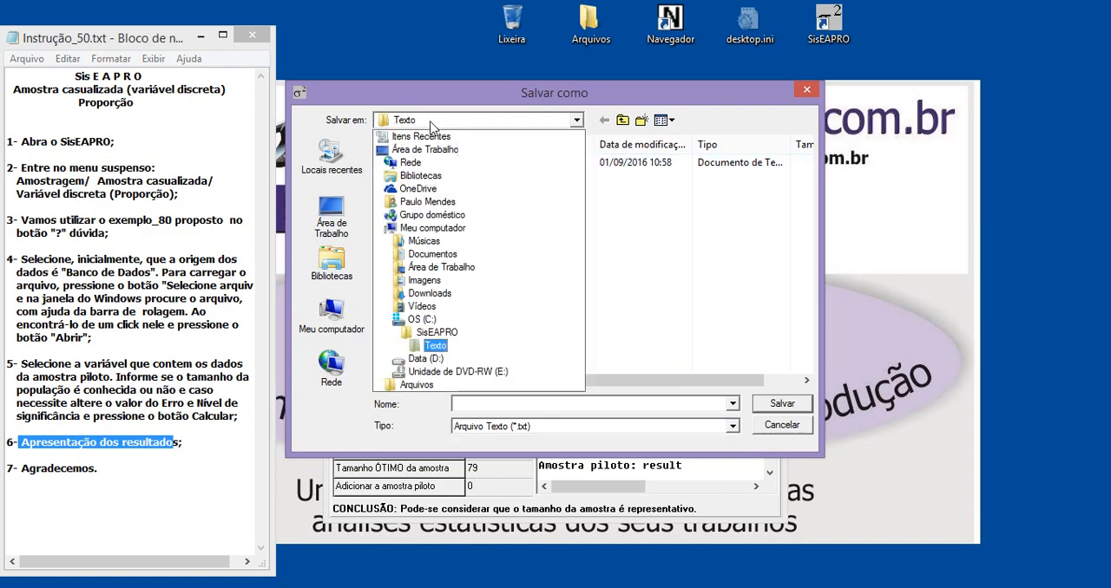
{"action": "left_click", "coordinate": [445, 346]}
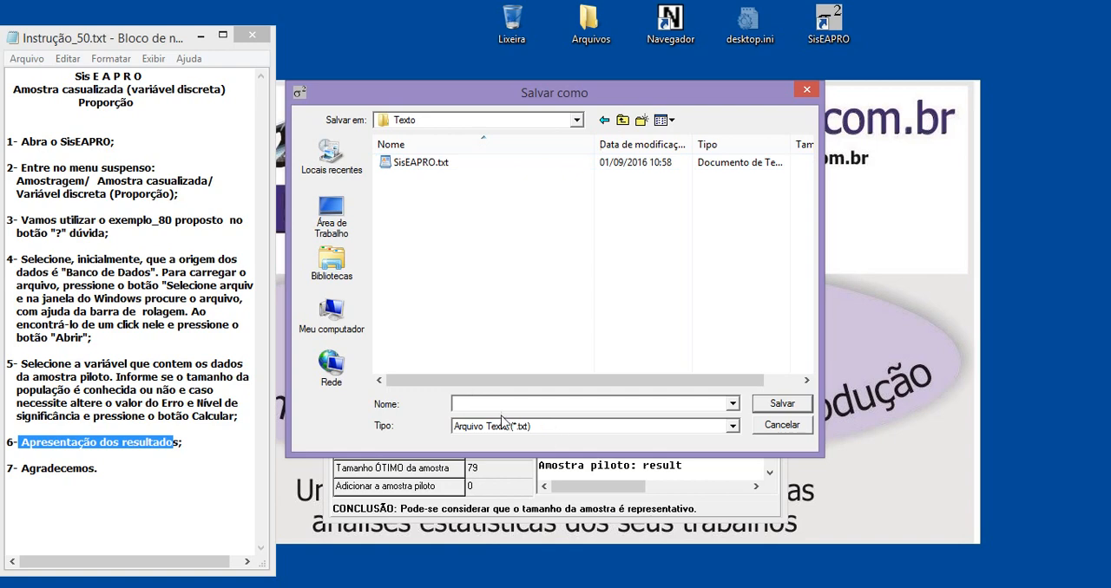
{"action": "left_click", "coordinate": [464, 403]}
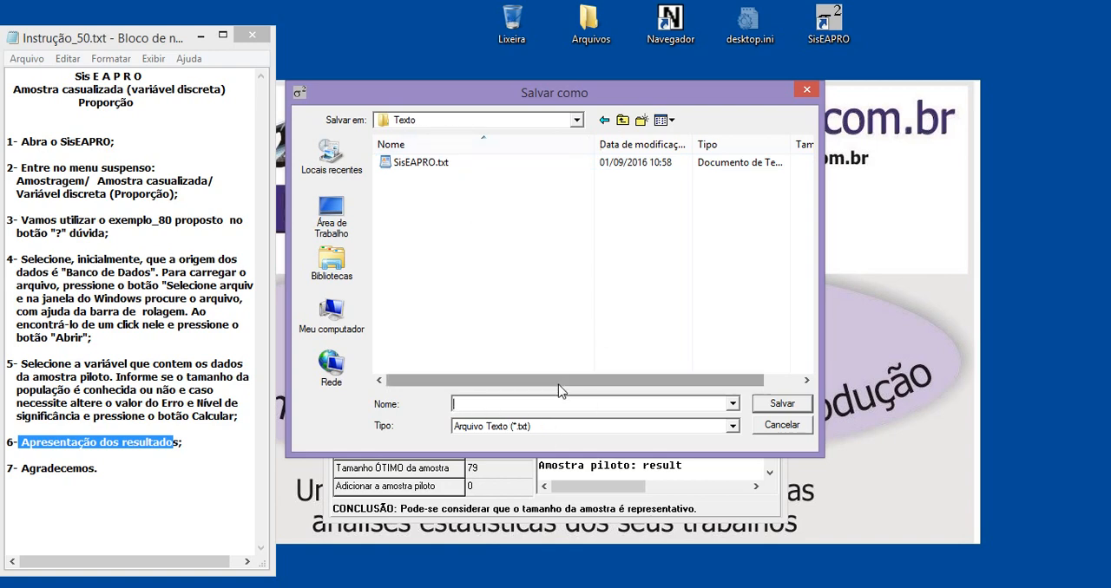
{"action": "left_click", "coordinate": [782, 426]}
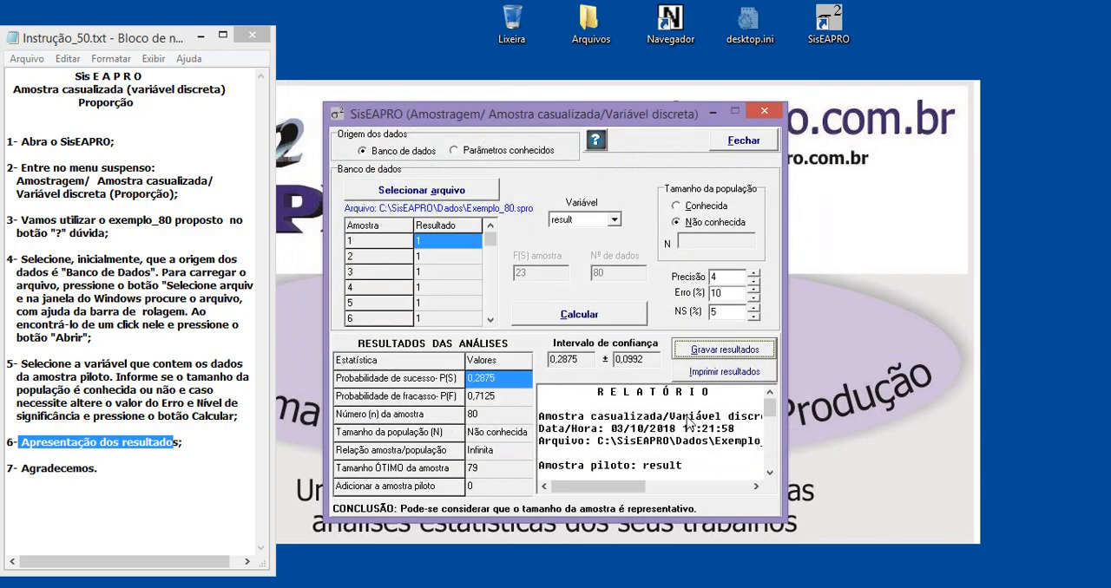
Look over the results report and select its entire text.
{"action": "left_click", "coordinate": [613, 419]}
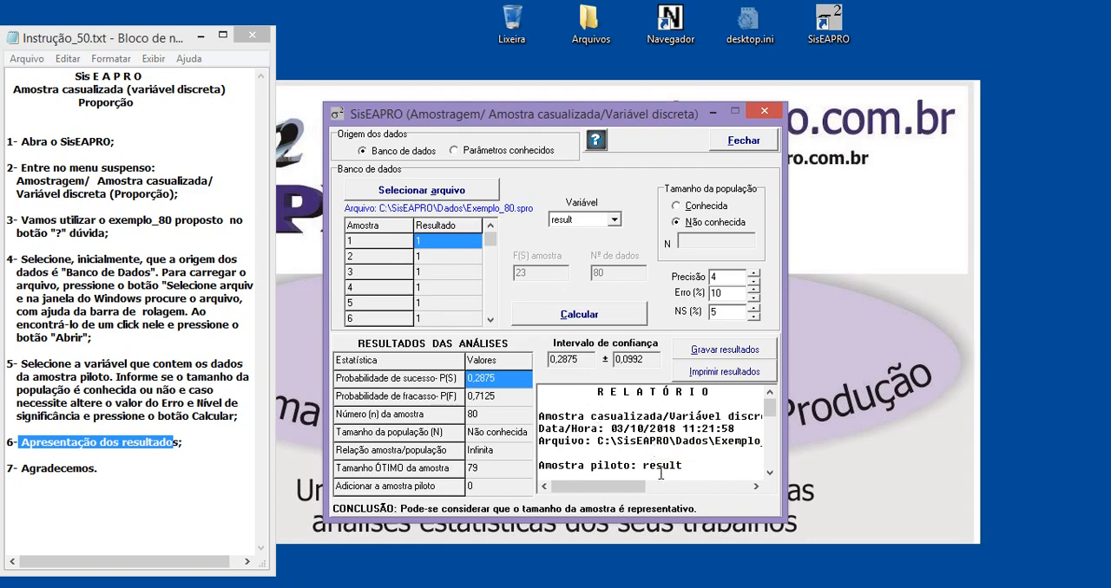
{"action": "mouse_move", "coordinate": [768, 410]}
{"action": "left_mouse_down"}
{"action": "mouse_move", "coordinate": [769, 478]}
{"action": "mouse_move", "coordinate": [779, 395]}
{"action": "left_mouse_up"}
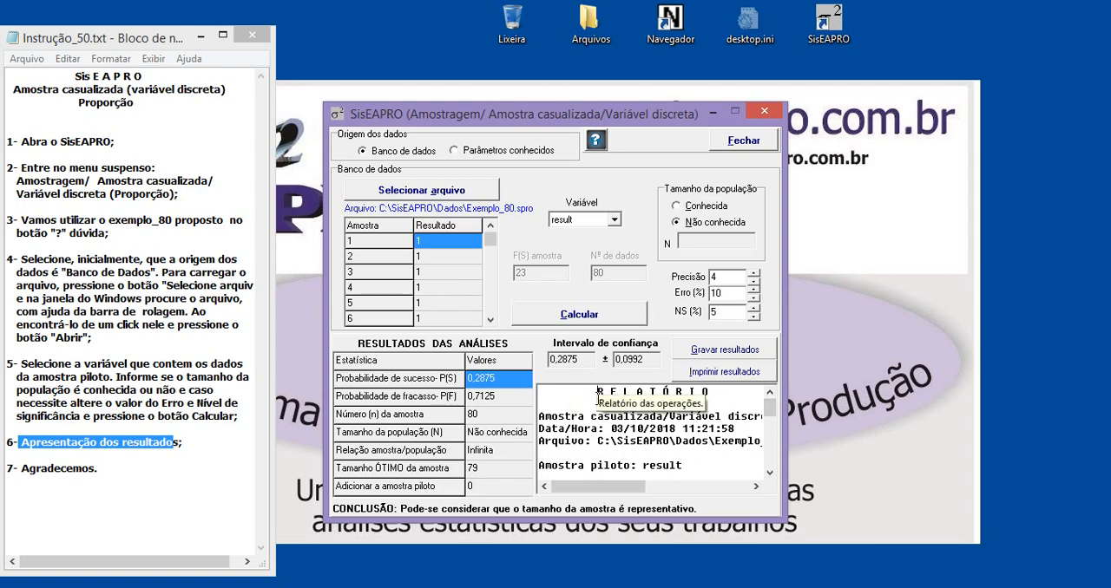
{"action": "left_click_drag", "start_coordinate": [597, 392], "coordinate": [610, 453]}
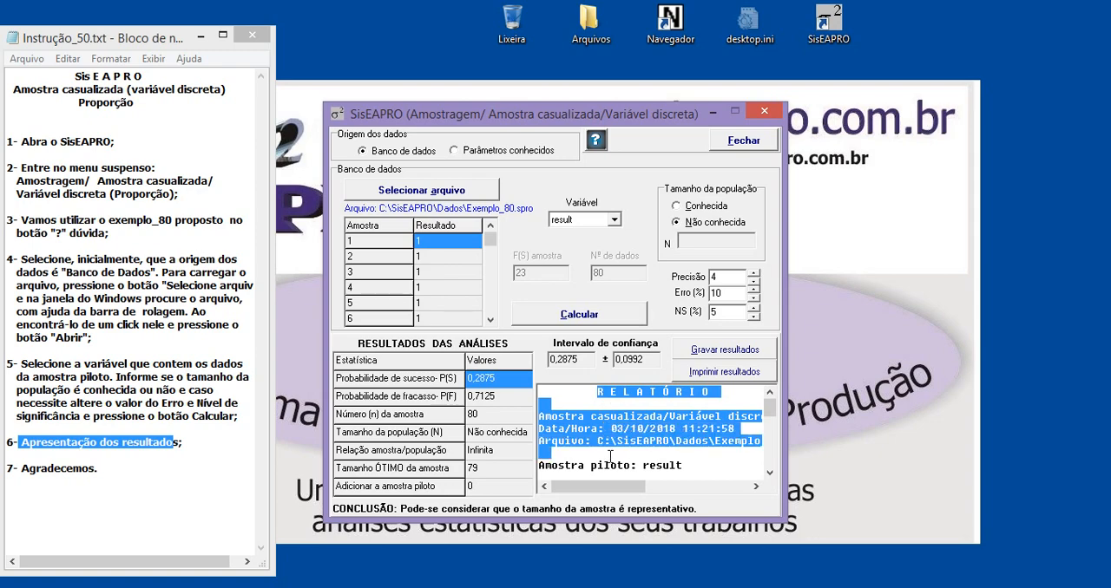
{"action": "left_click", "coordinate": [699, 460]}
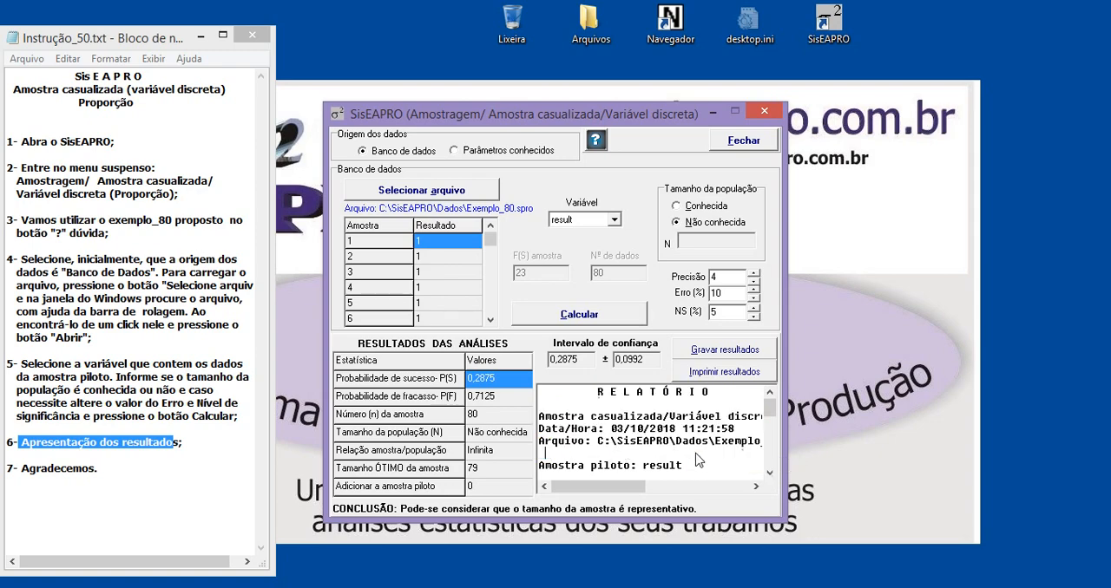
{"action": "left_click", "coordinate": [612, 429]}
{"action": "key", "text": "ctrl+a"}
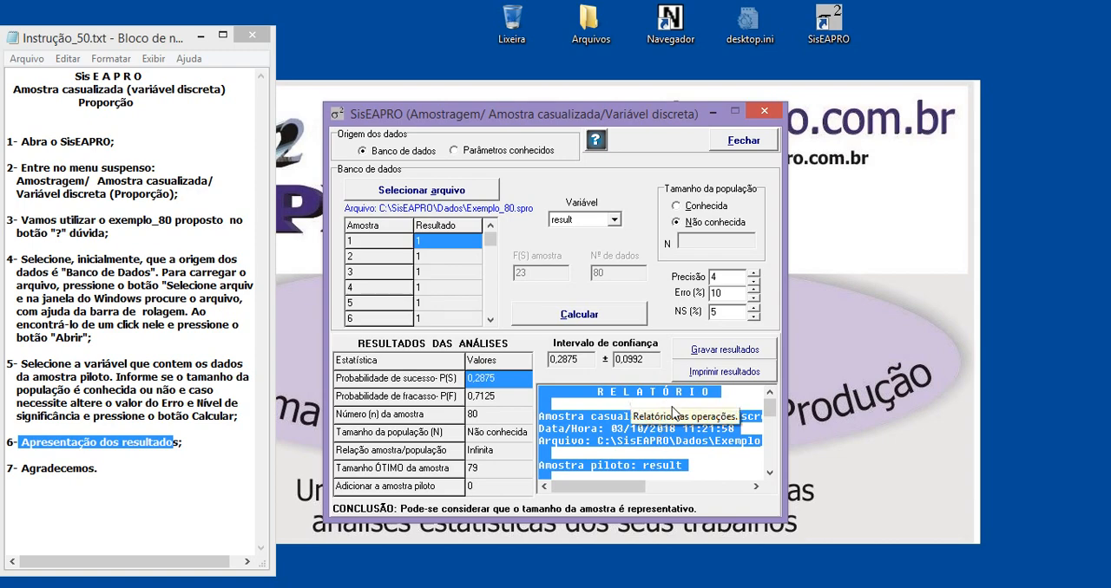
{"action": "mouse_move", "coordinate": [770, 410]}
{"action": "left_mouse_down"}
{"action": "mouse_move", "coordinate": [772, 475]}
{"action": "mouse_move", "coordinate": [770, 408]}
{"action": "left_mouse_up"}
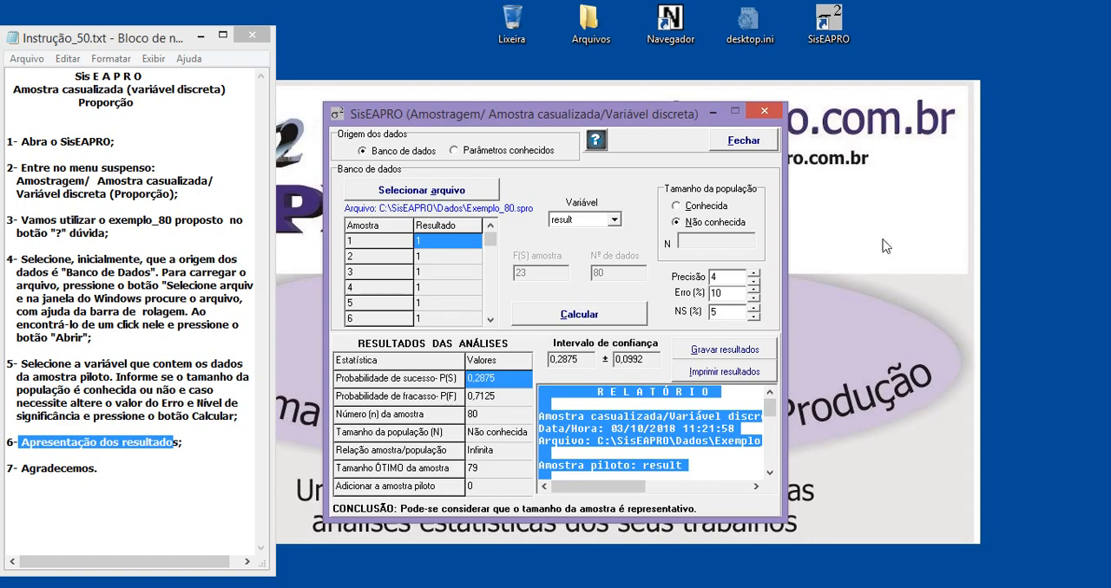
Clear the report's text selection and close the discrete variable sampling window.
{"action": "left_click", "coordinate": [857, 347]}
{"action": "left_click", "coordinate": [663, 423]}
{"action": "left_click", "coordinate": [658, 430]}
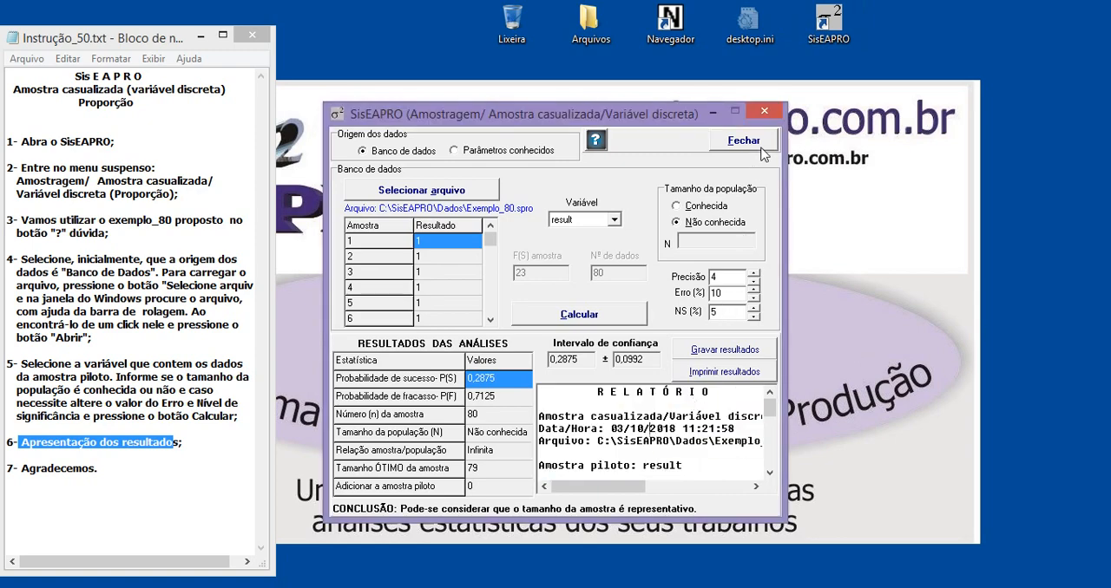
{"action": "left_click", "coordinate": [764, 113]}
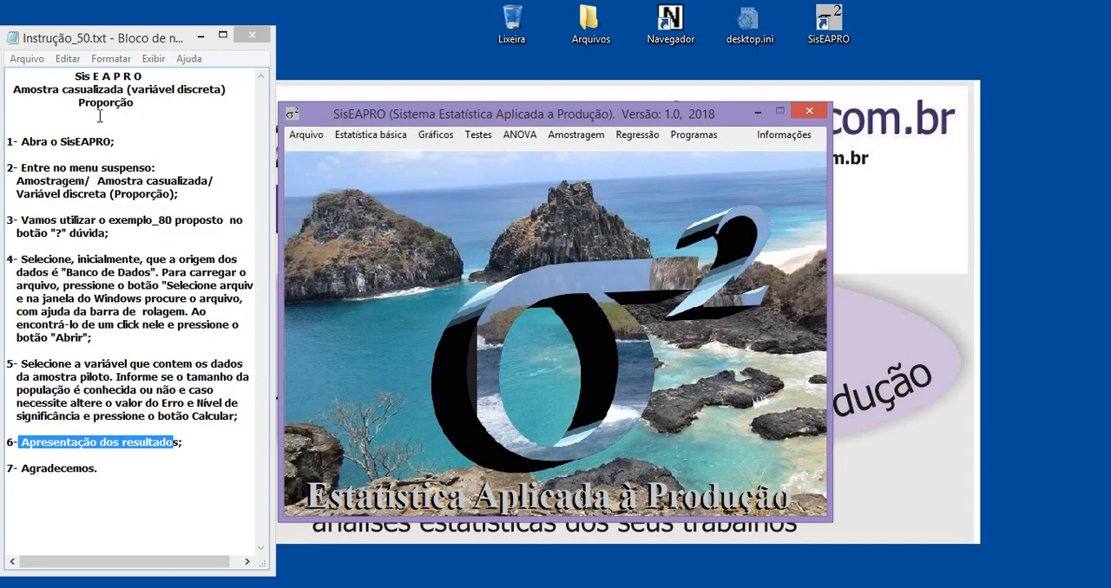
Highlight the Proporção heading and the closing Agradecemos line in the instructions.
{"action": "left_click_drag", "start_coordinate": [78, 102], "coordinate": [123, 103]}
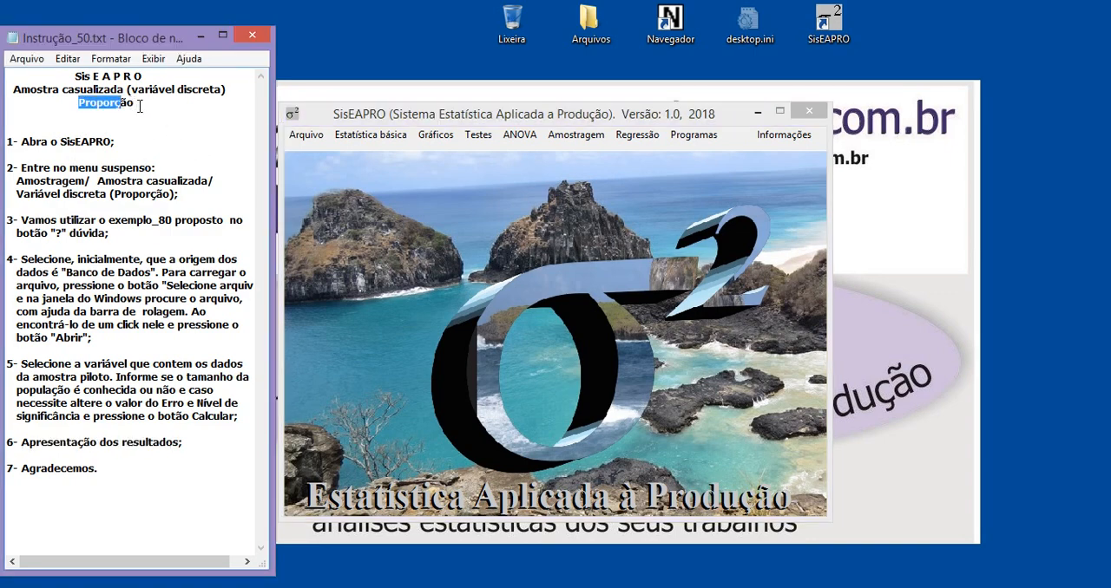
{"action": "left_click", "coordinate": [138, 105]}
{"action": "left_click_drag", "start_coordinate": [105, 469], "coordinate": [21, 468]}
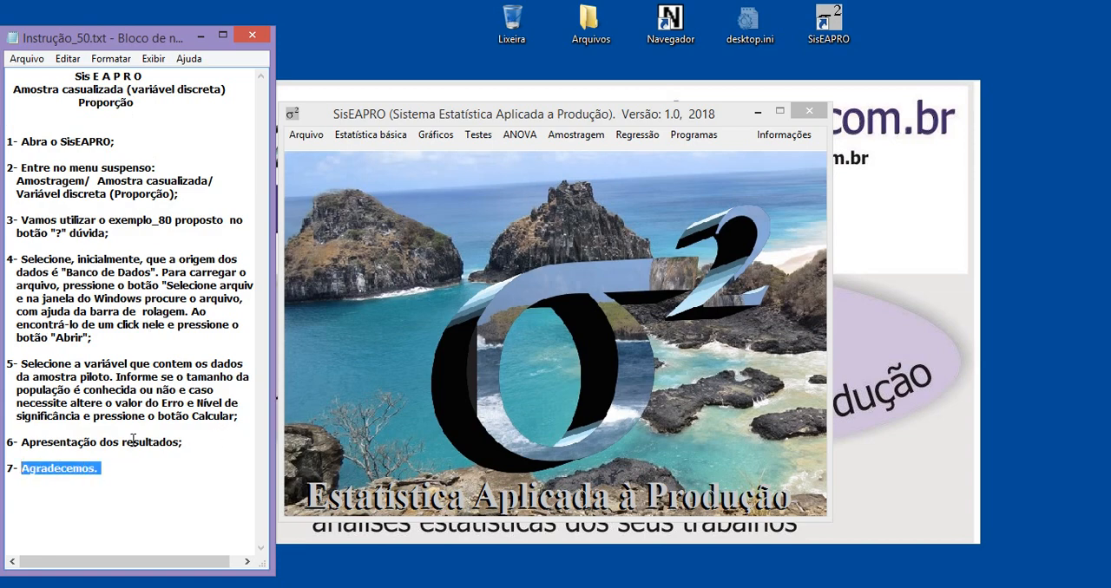